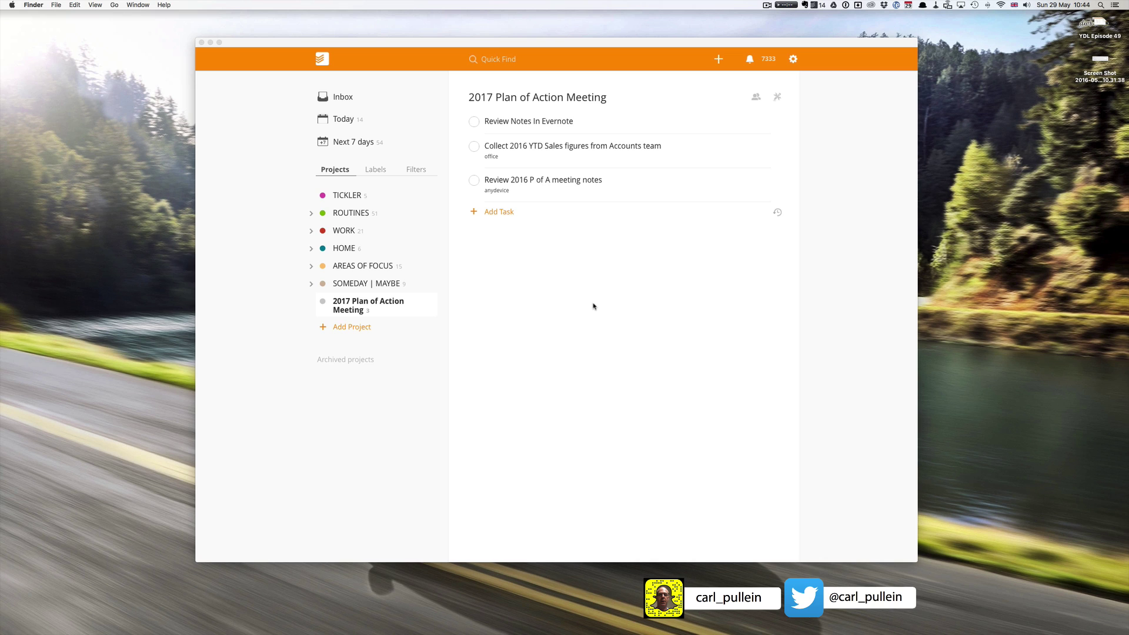
Copy the note link from the 2017 PofA Meeting Agenda note card in full-screen Evernote.
{"action": "left_click", "coordinate": [537, 122]}
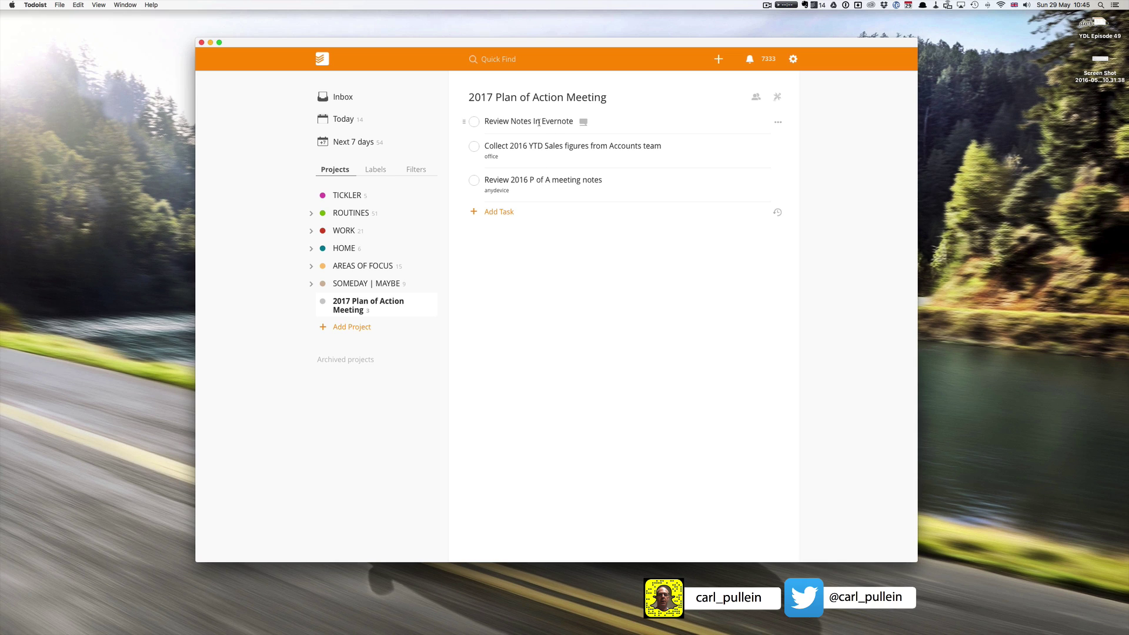
{"action": "key", "text": "ctrl+Right"}
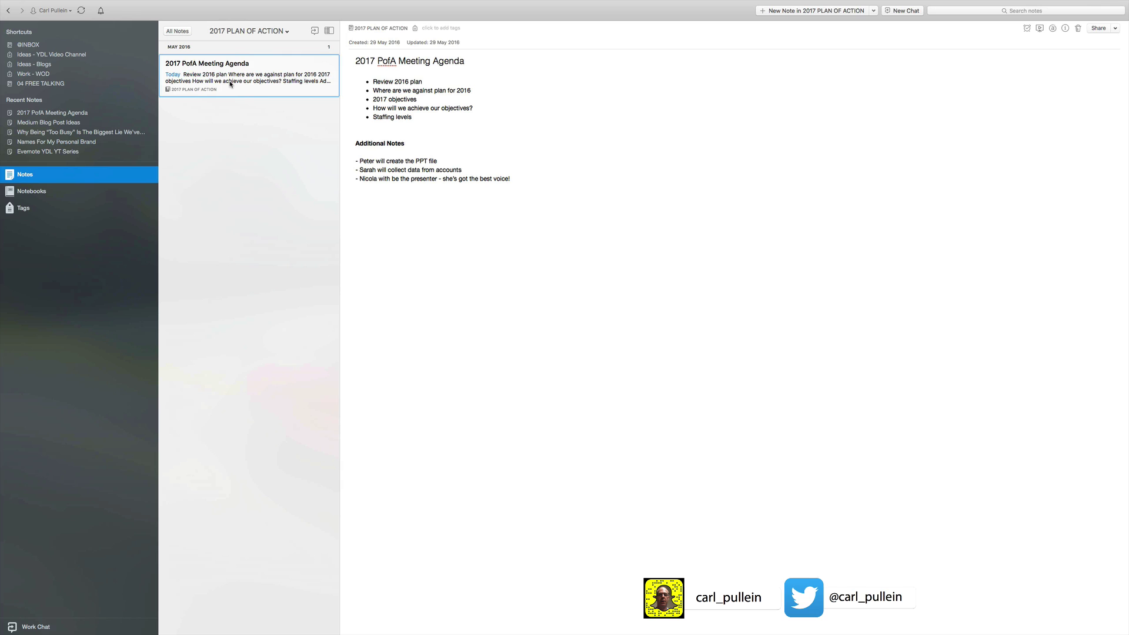
{"action": "left_click", "coordinate": [229, 83], "text": "ctrl"}
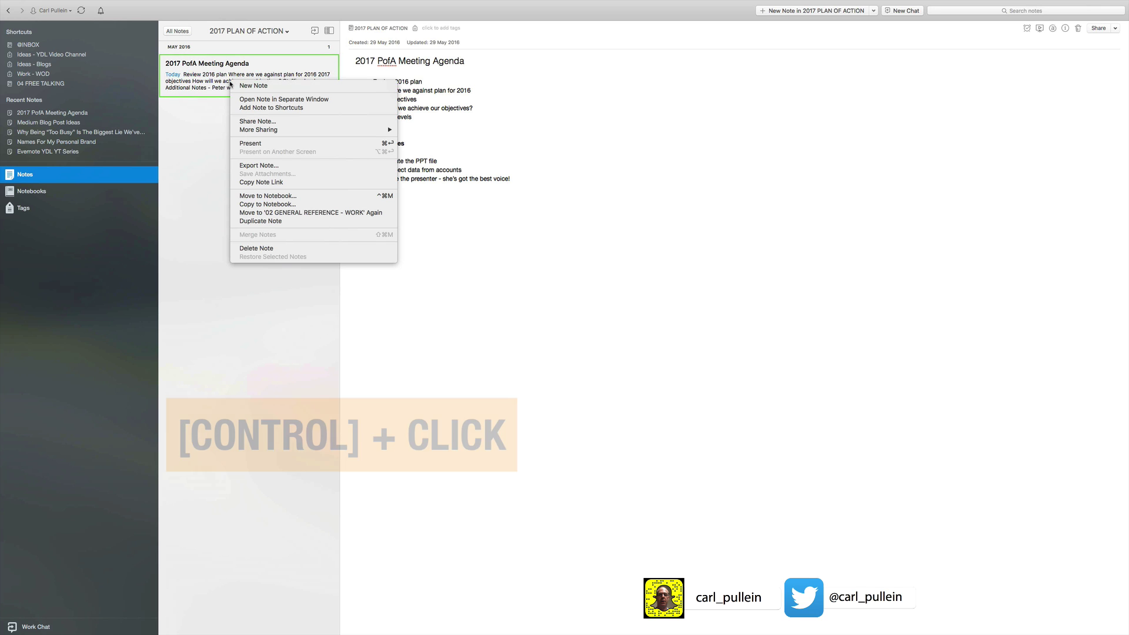
{"action": "left_click", "coordinate": [261, 183]}
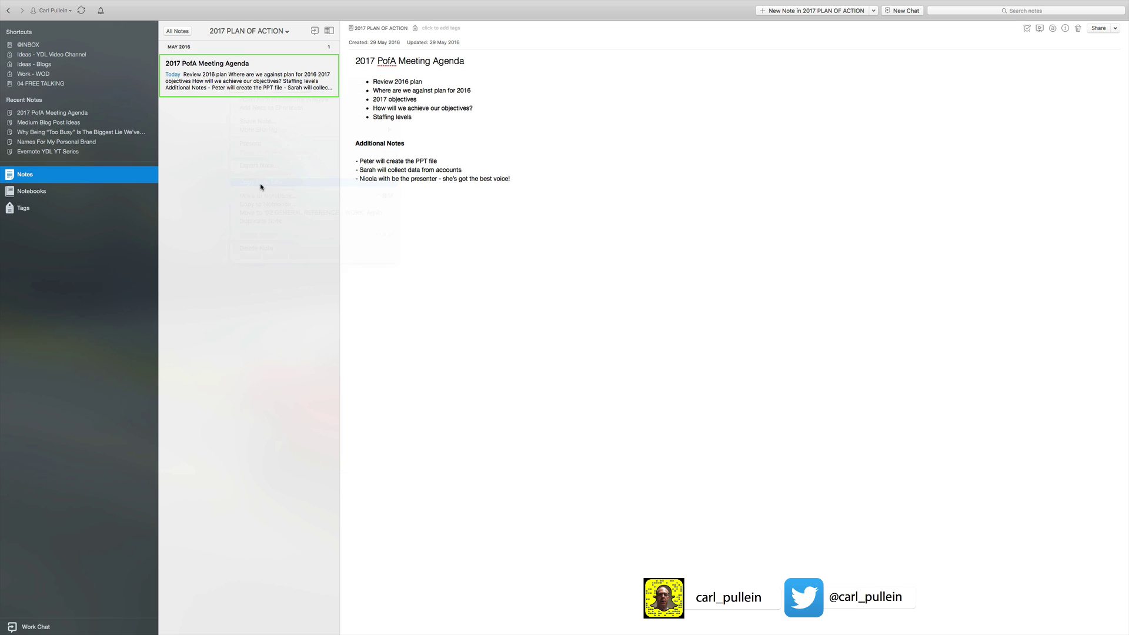
Post the copied evernote.com note link as a comment on Review Notes In Evernote, then reopen its comments.
{"action": "key", "text": "ctrl+Left"}
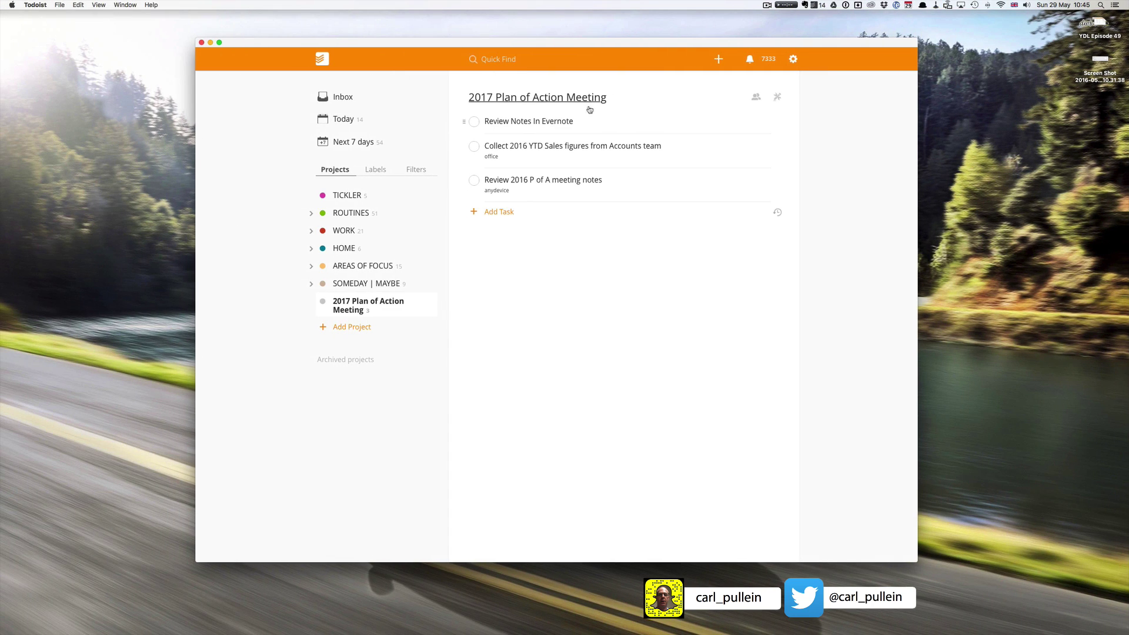
{"action": "left_click", "coordinate": [584, 122]}
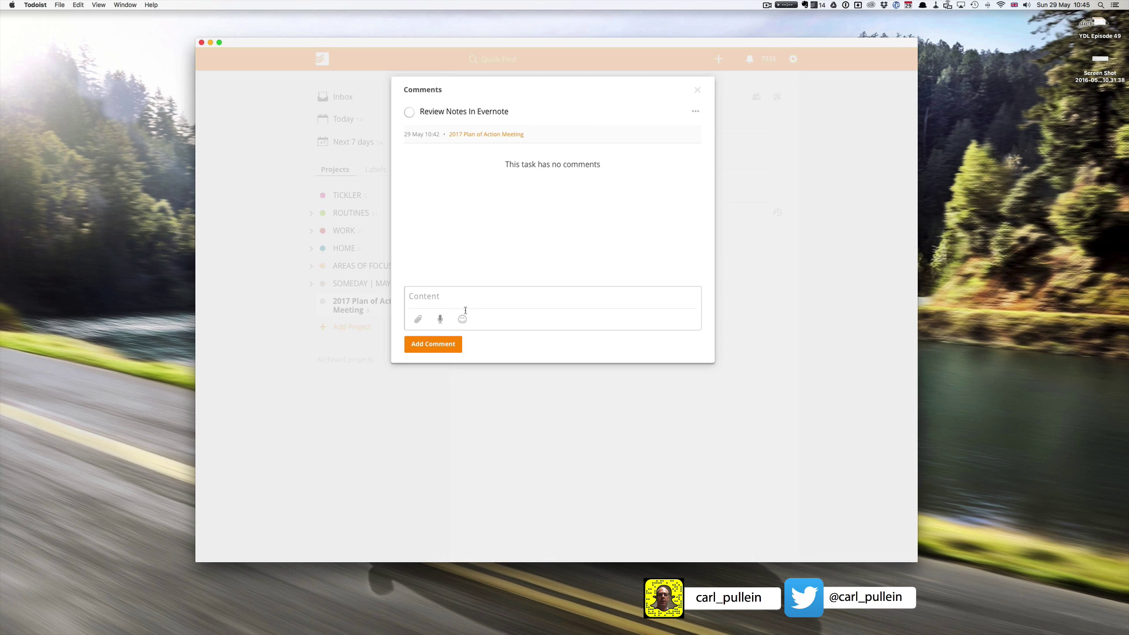
{"action": "left_click", "coordinate": [456, 295]}
{"action": "key", "text": "super+v"}
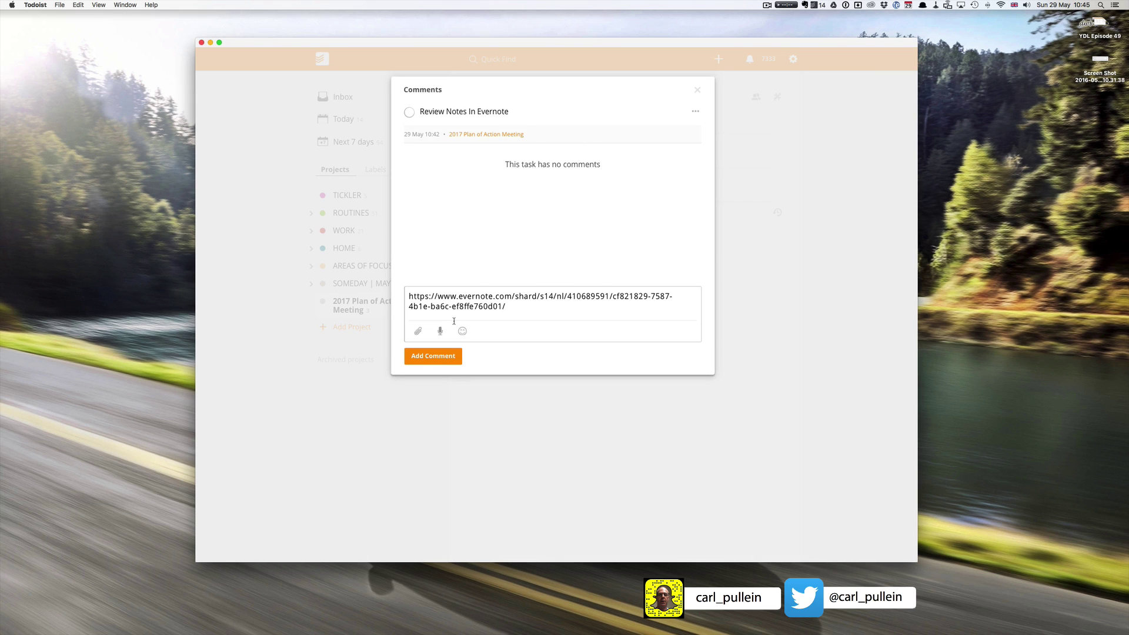
{"action": "left_click", "coordinate": [444, 360]}
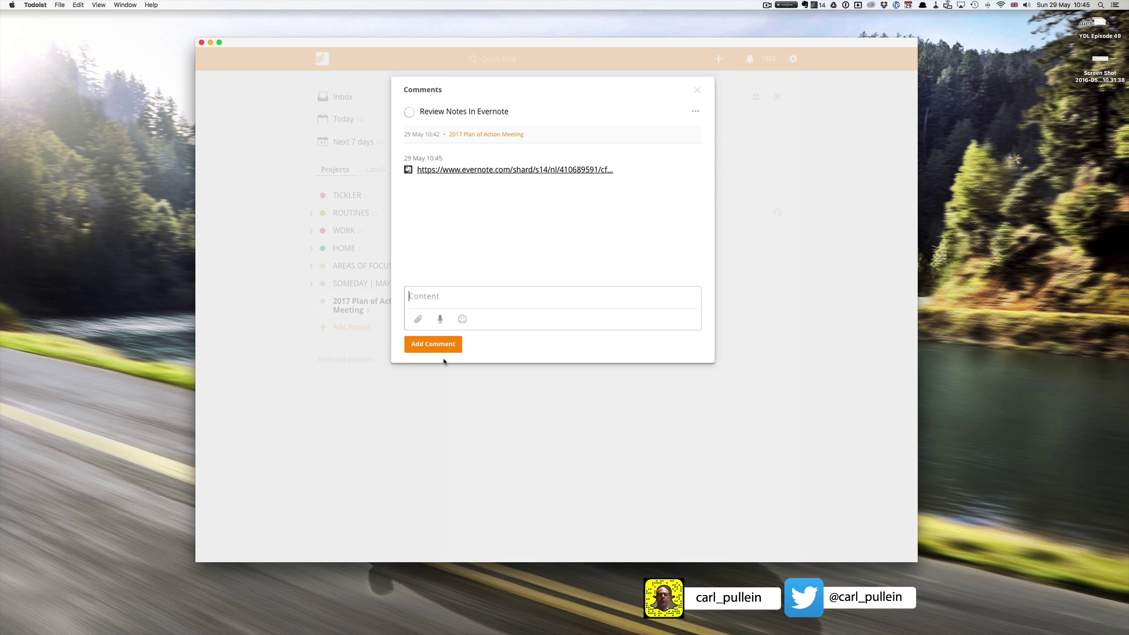
{"action": "left_click", "coordinate": [696, 90]}
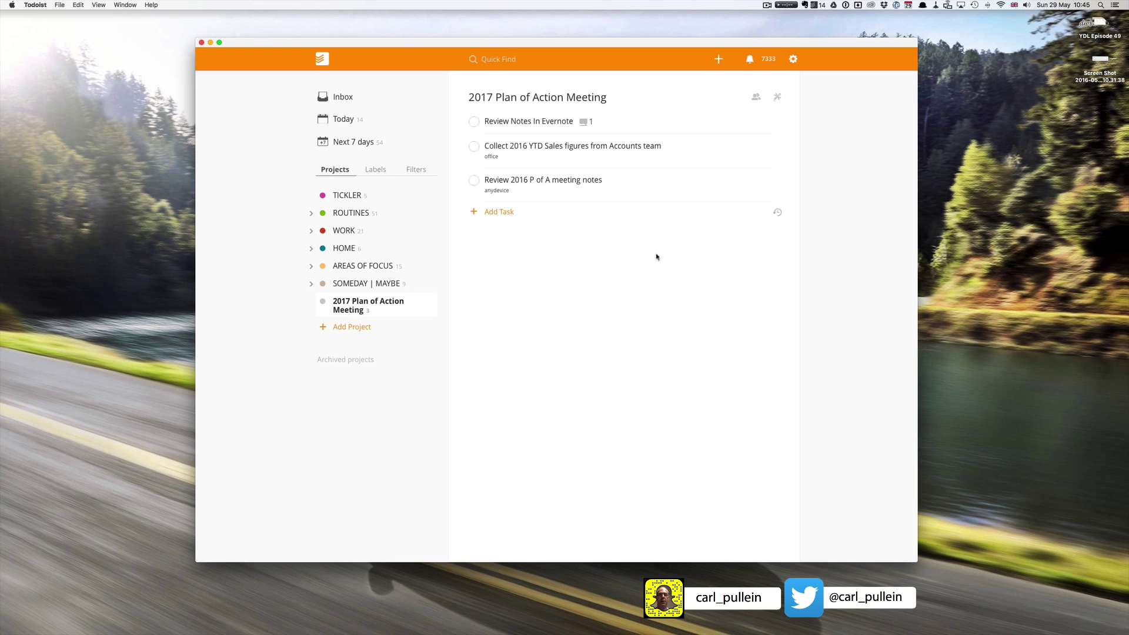
{"action": "left_click", "coordinate": [583, 122]}
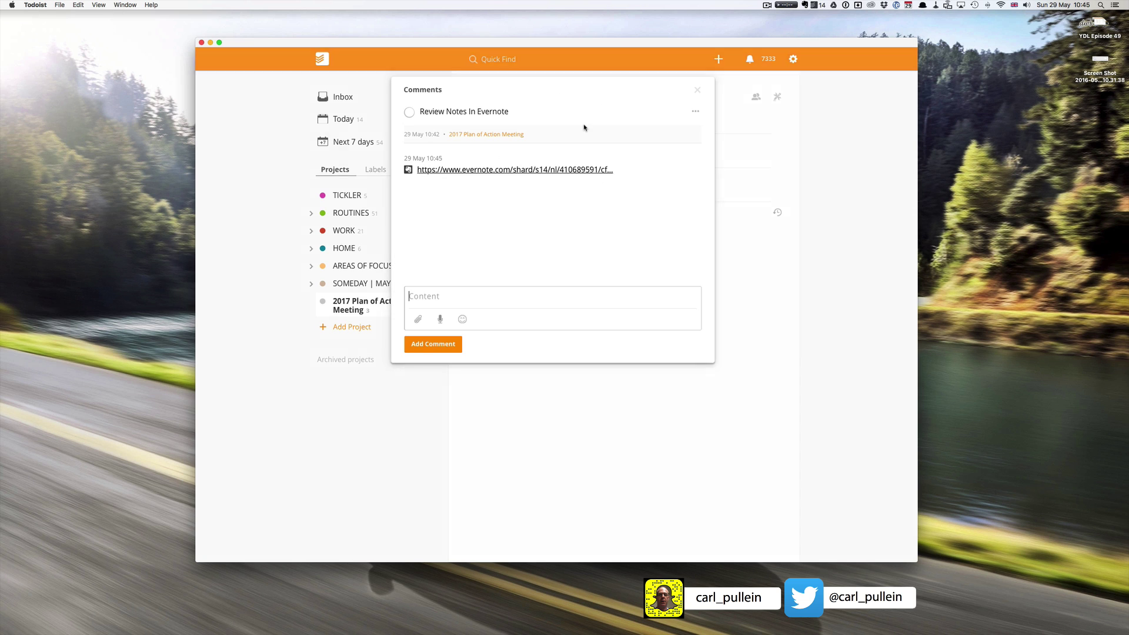
Follow the comment's evernote.com link to load the shared agenda note in Safari.
{"action": "left_click", "coordinate": [510, 170]}
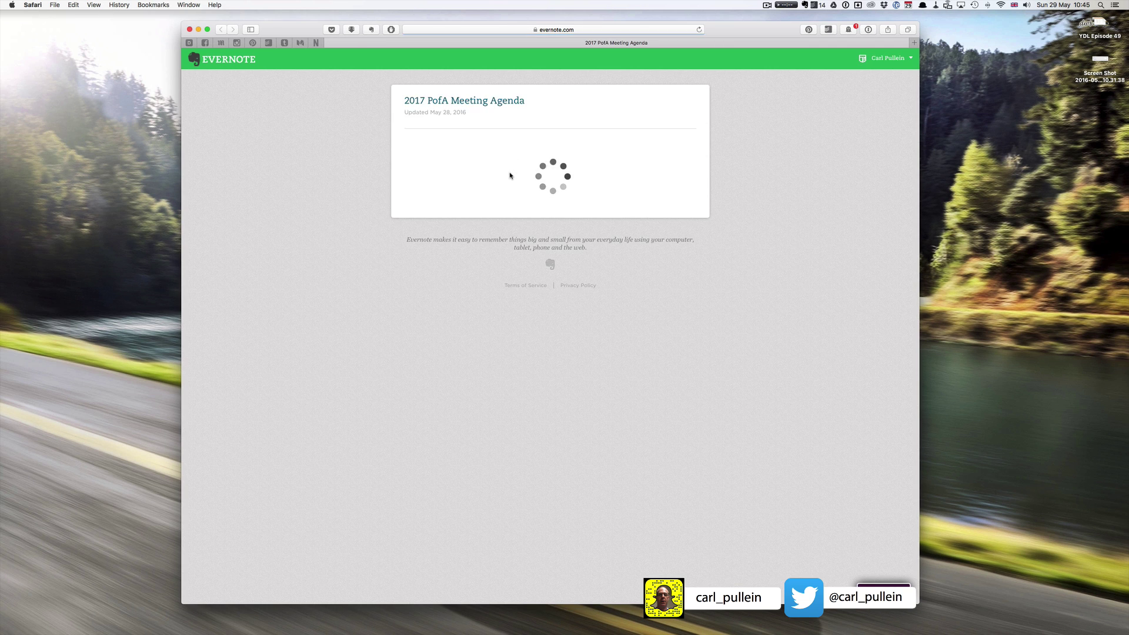
{"action": "key", "text": "ctrl+Left"}
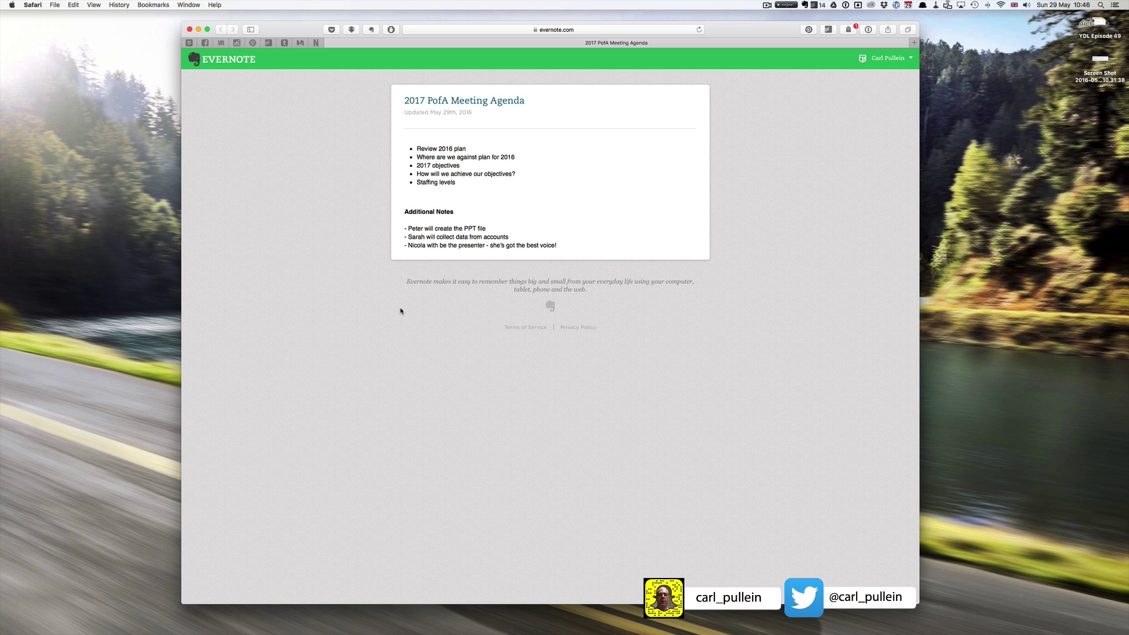
Close Safari and delete the evernote.com link comment from the Review Notes task.
{"action": "left_click", "coordinate": [189, 29]}
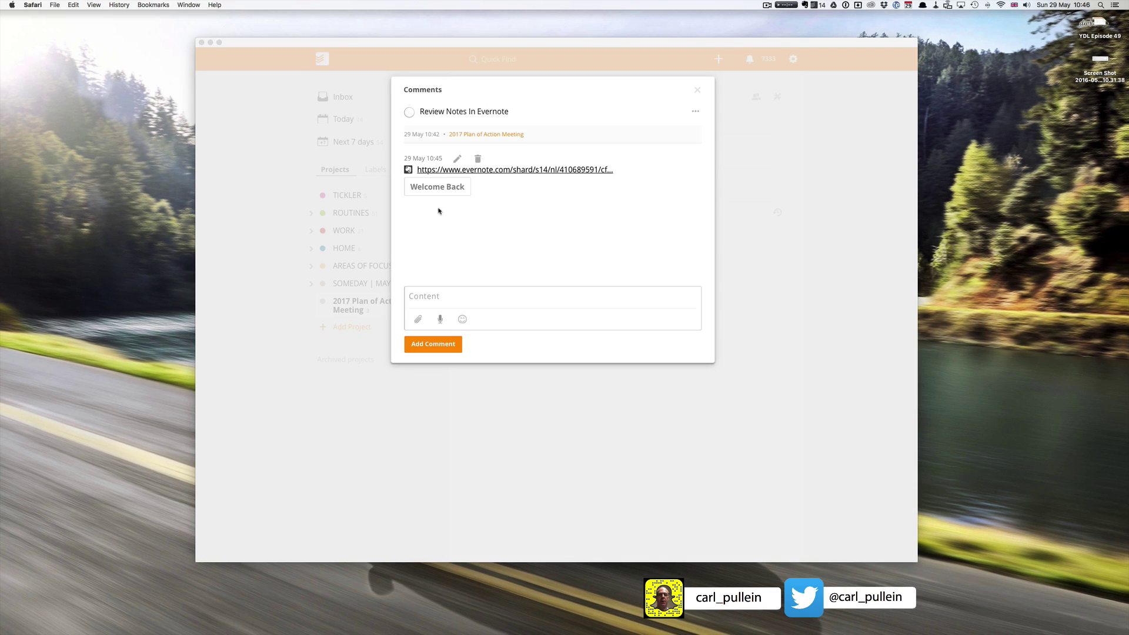
{"action": "left_click", "coordinate": [479, 160]}
{"action": "left_click", "coordinate": [478, 160]}
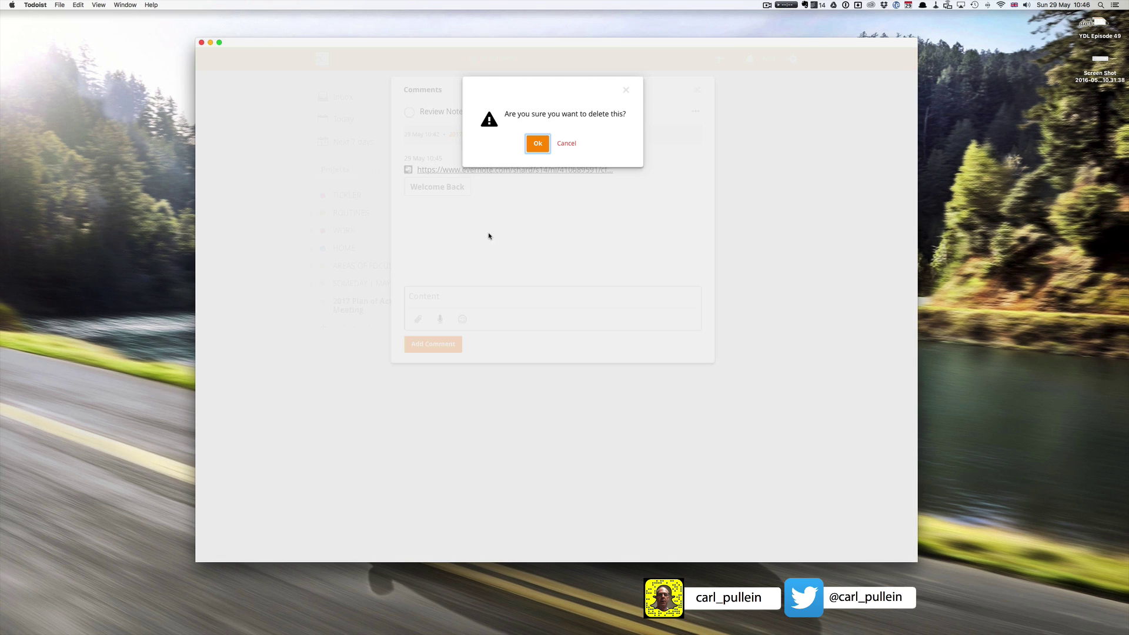
{"action": "left_click", "coordinate": [535, 148]}
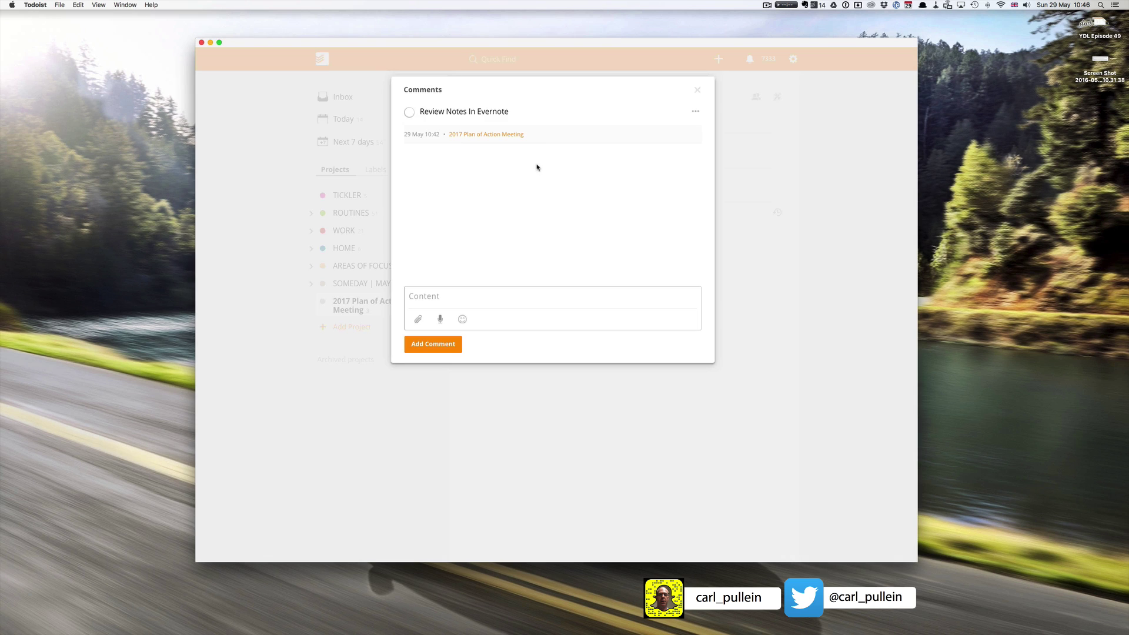
{"action": "left_click", "coordinate": [696, 92]}
{"action": "key", "text": "ctrl+Right"}
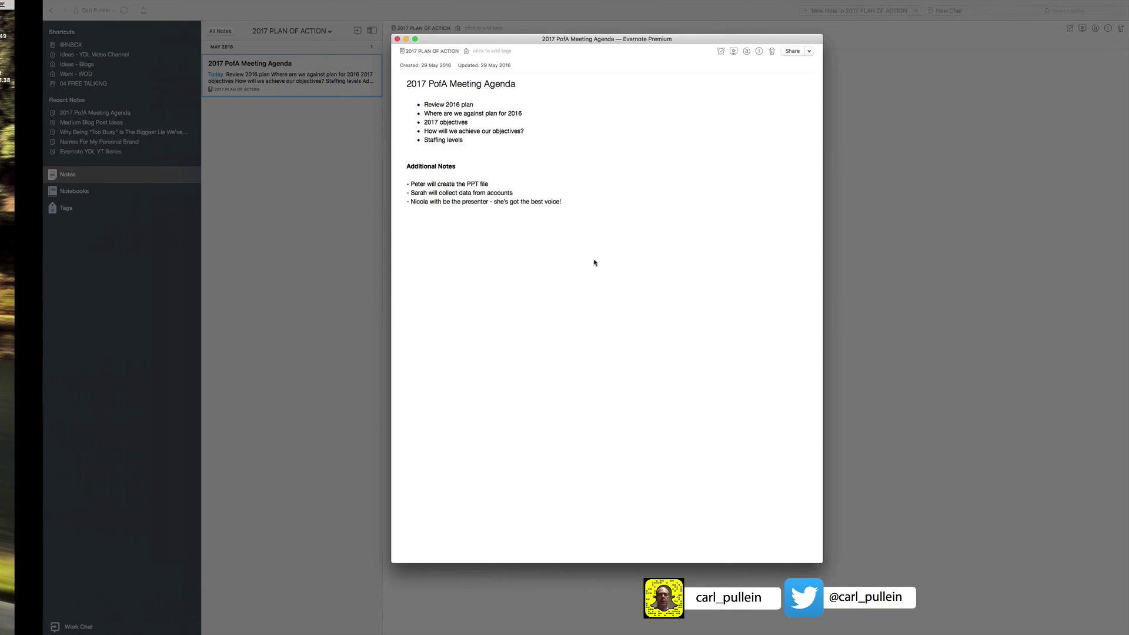
Close the separate note window and copy the agenda note's Copy Classic Note Link with Option held.
{"action": "left_click", "coordinate": [355, 39]}
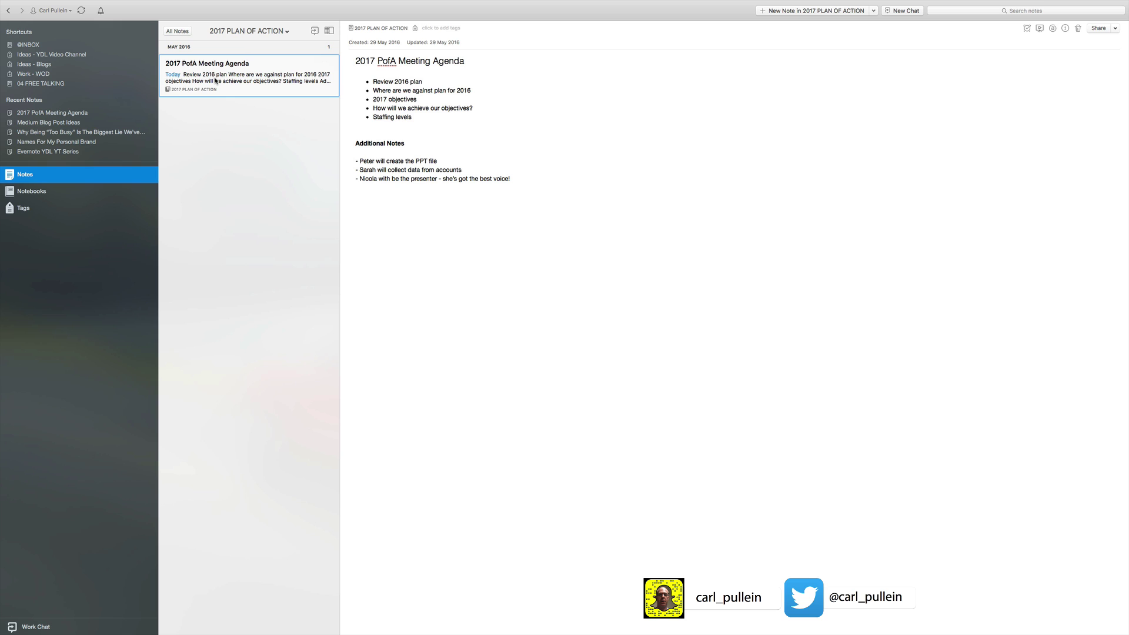
{"action": "right_click", "coordinate": [215, 80]}
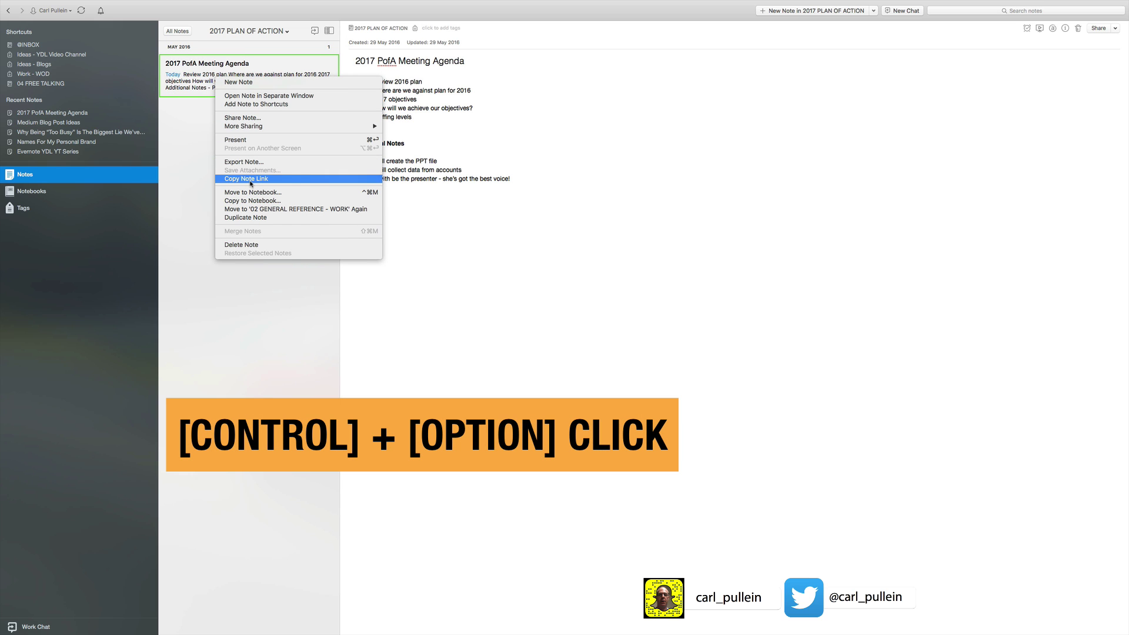
{"action": "key", "text": "alt"}
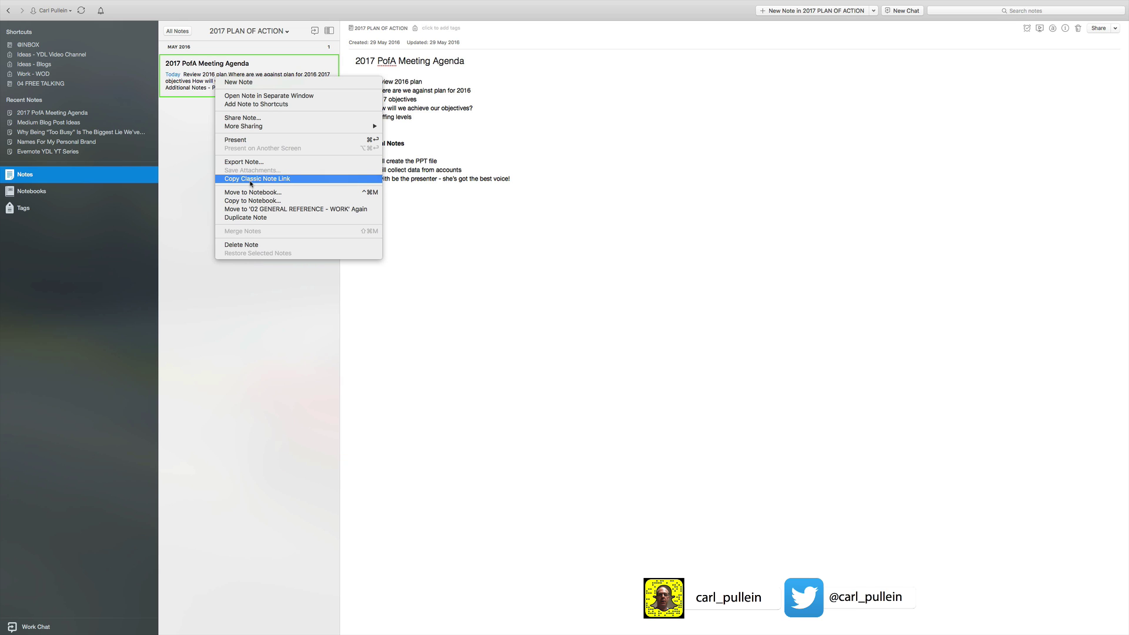
{"action": "left_click", "coordinate": [250, 180]}
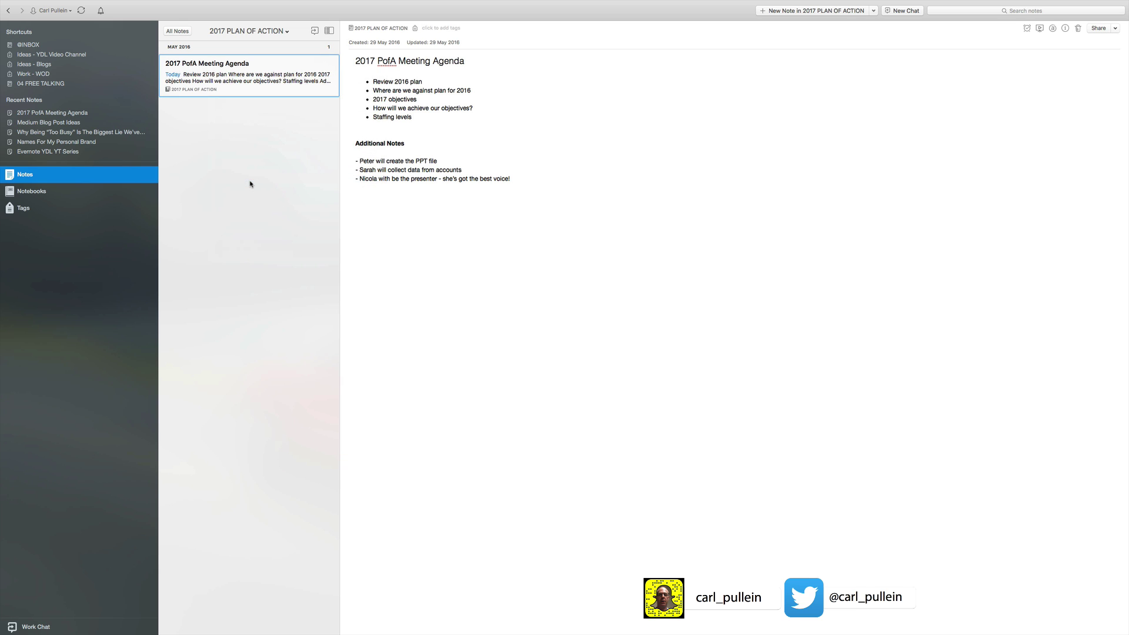
{"action": "key", "text": "super+Tab"}
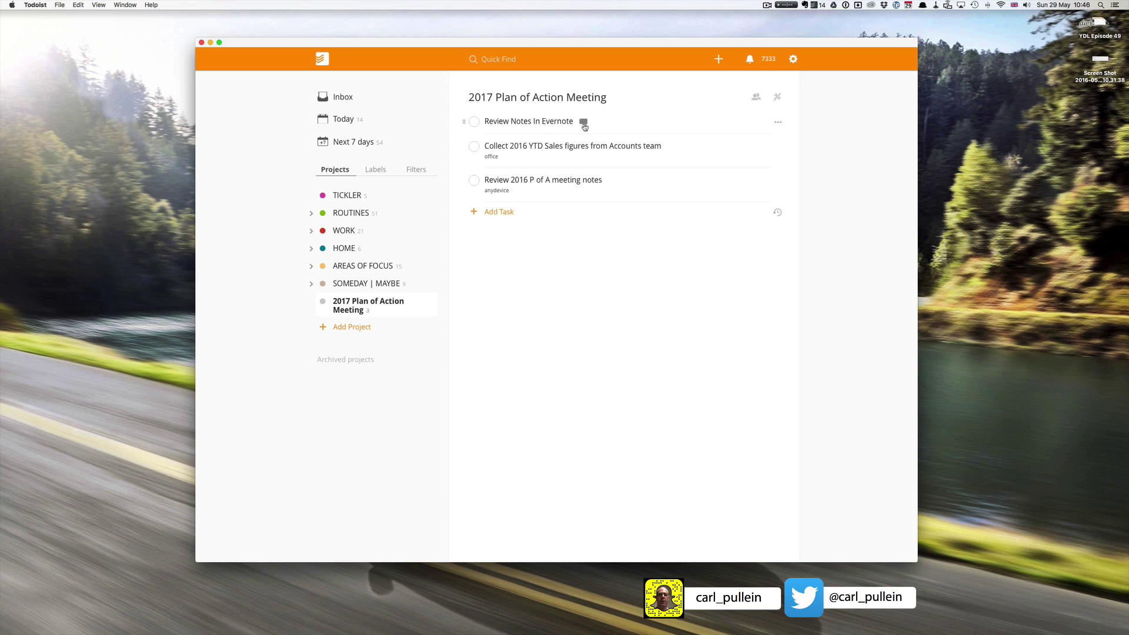
Post the classic evernote:/// link as a task comment and confirm it opens the agenda note.
{"action": "left_click", "coordinate": [583, 122]}
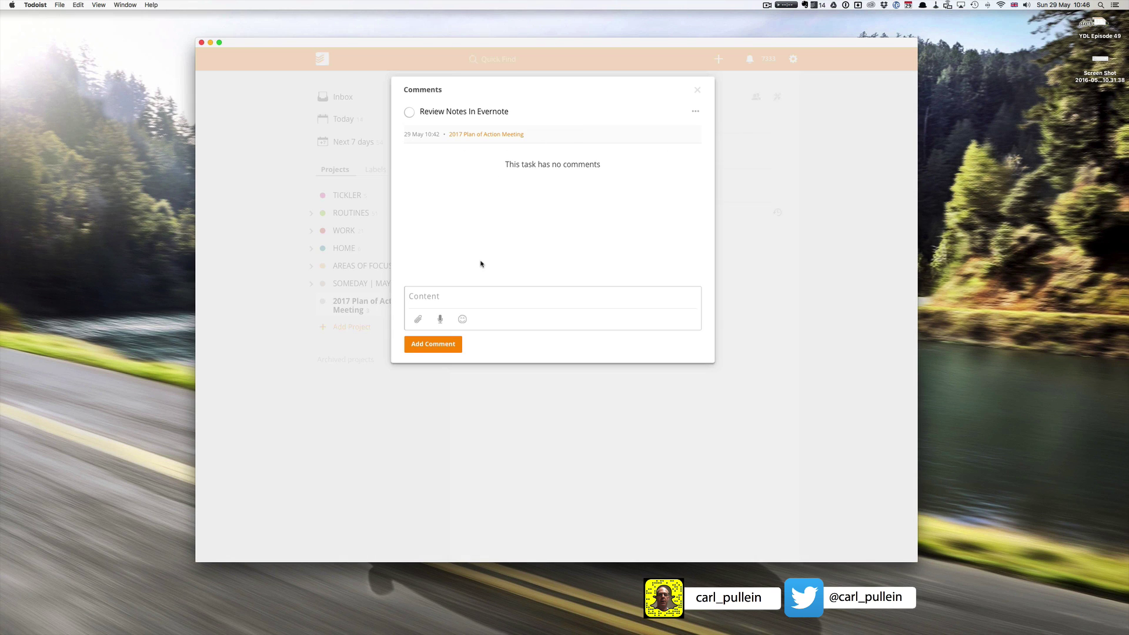
{"action": "key", "text": "super+v"}
{"action": "left_click", "coordinate": [430, 356]}
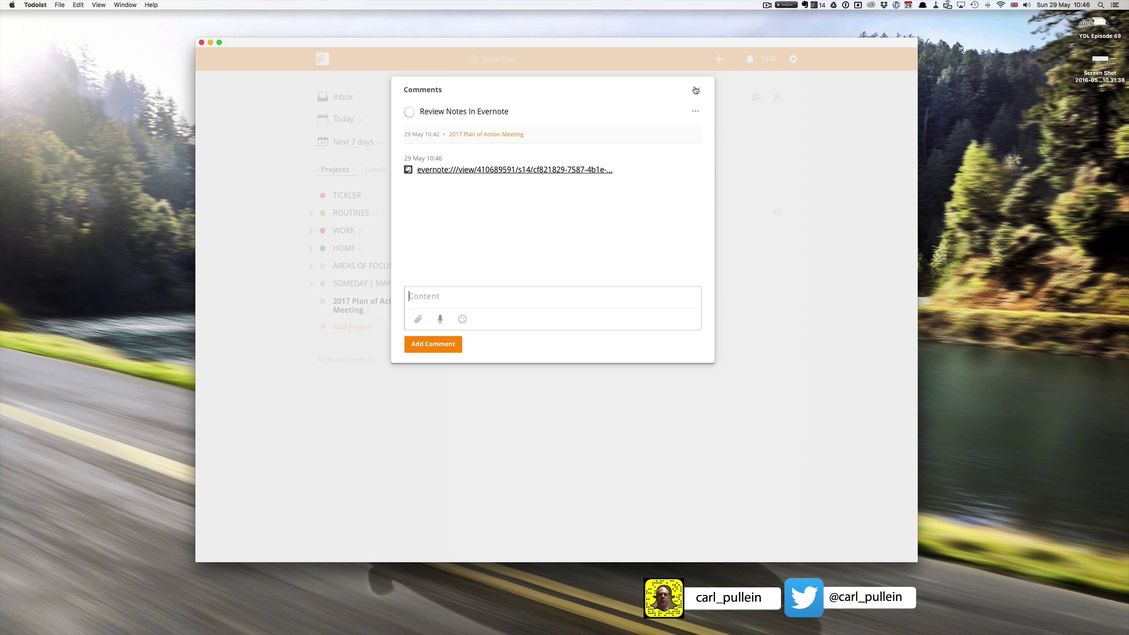
{"action": "left_click", "coordinate": [508, 170]}
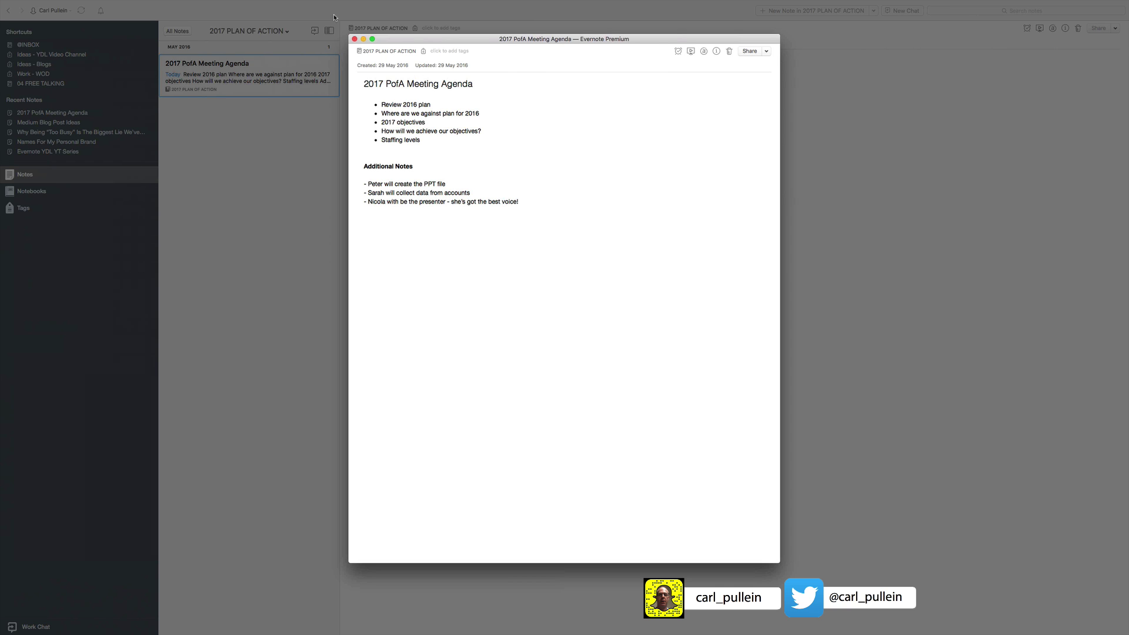
{"action": "left_click", "coordinate": [355, 39]}
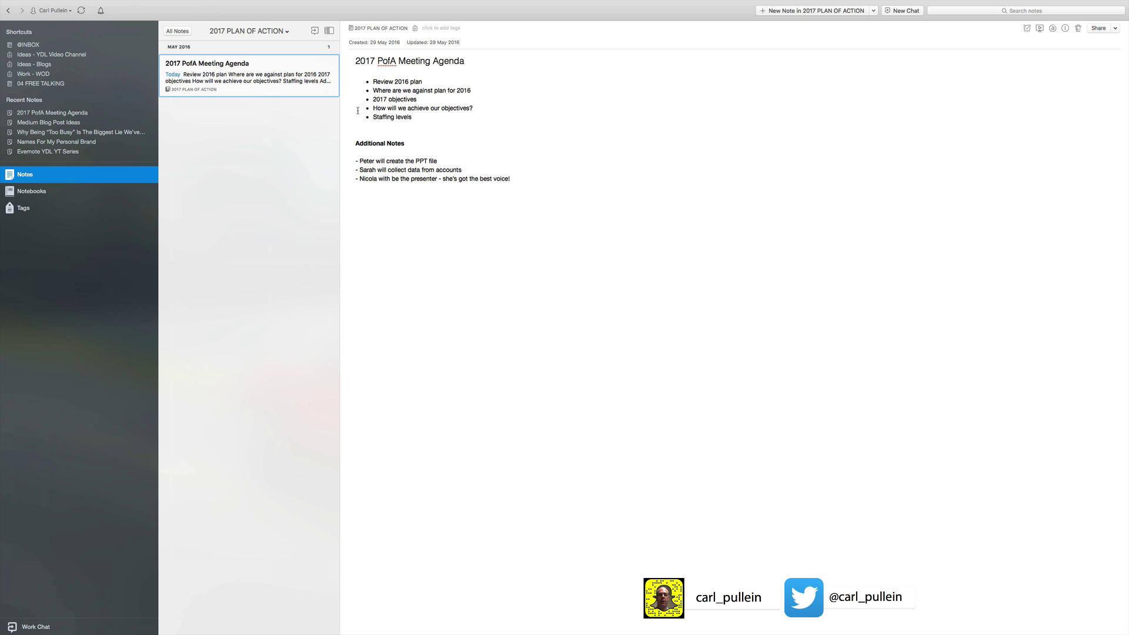
{"action": "key", "text": "super+Tab"}
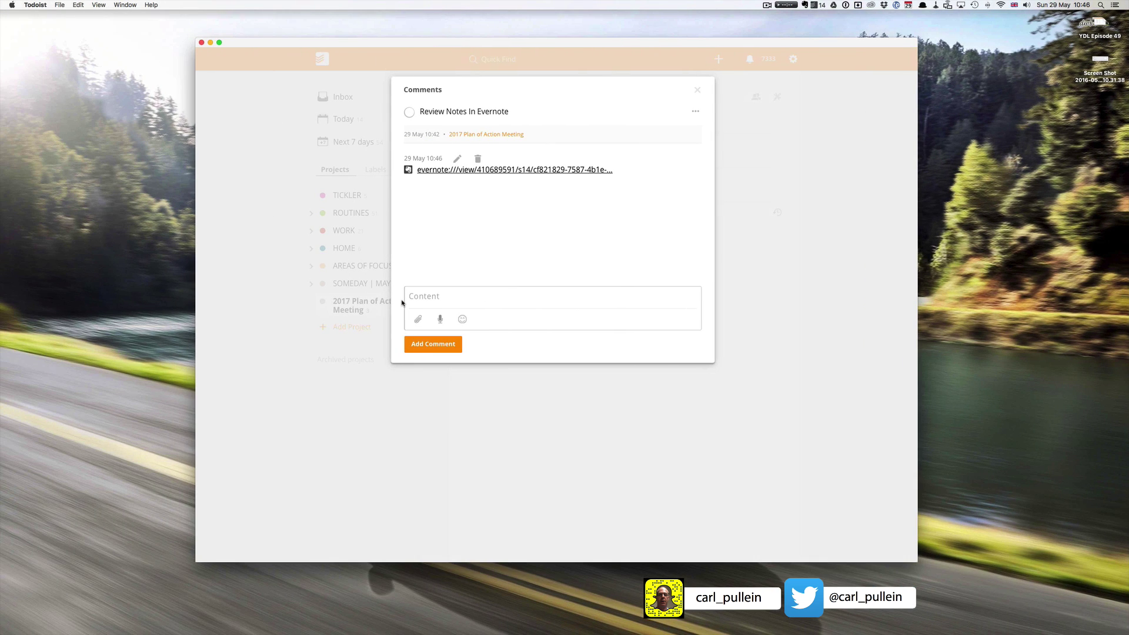
Add a task made of the pasted evernote:/// link followed by '(Review Notes in Evernote)'.
{"action": "left_click", "coordinate": [698, 90]}
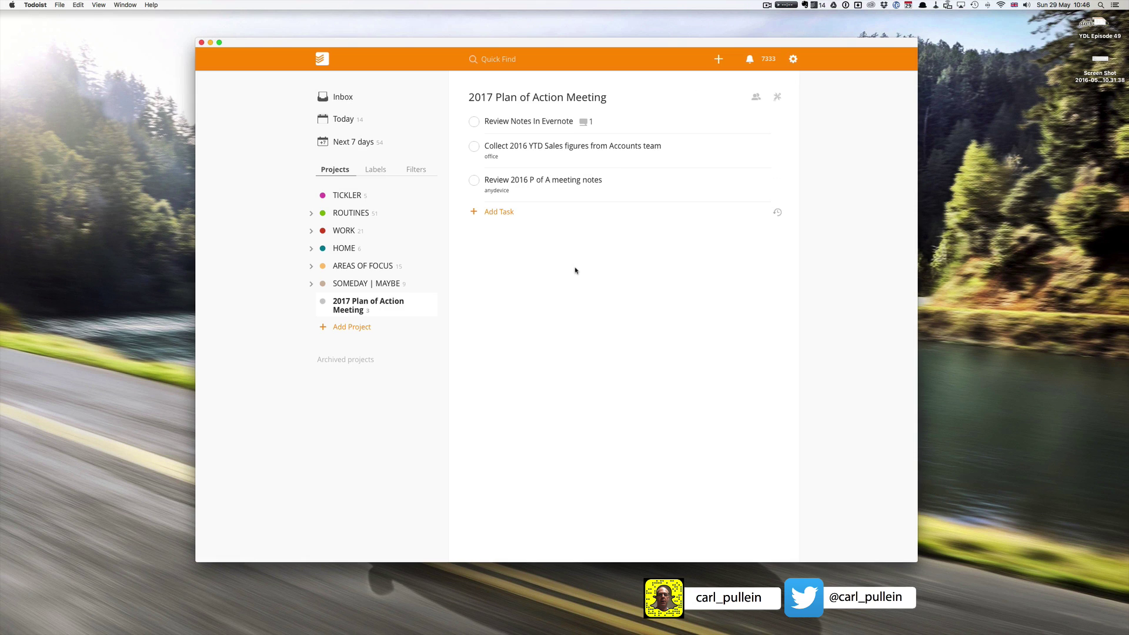
{"action": "left_click", "coordinate": [499, 212]}
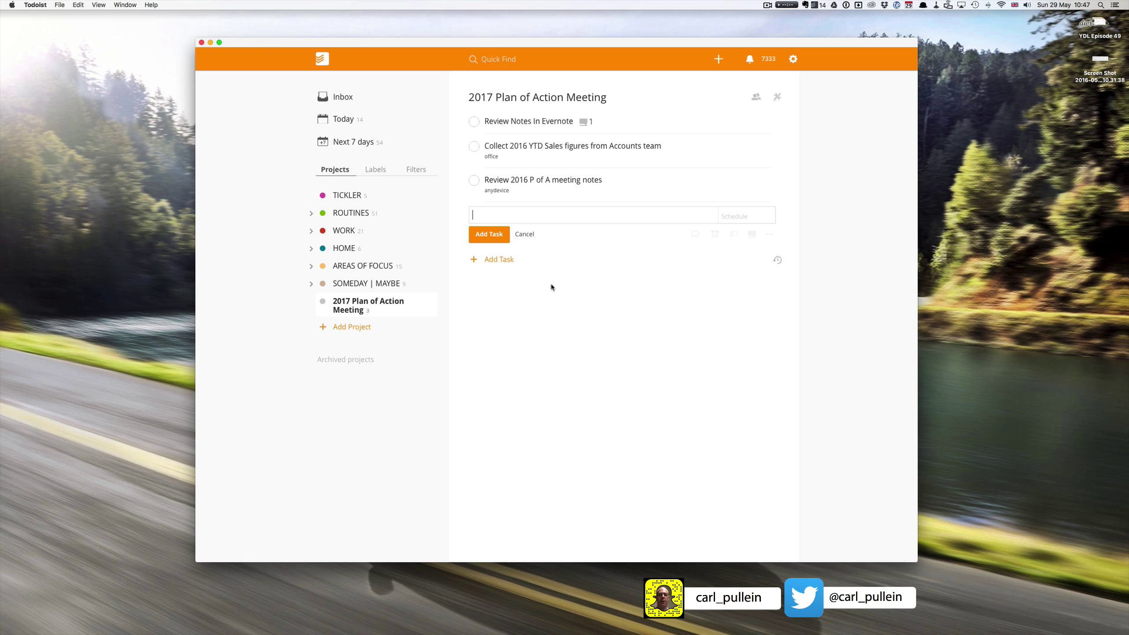
{"action": "key", "text": "super+v"}
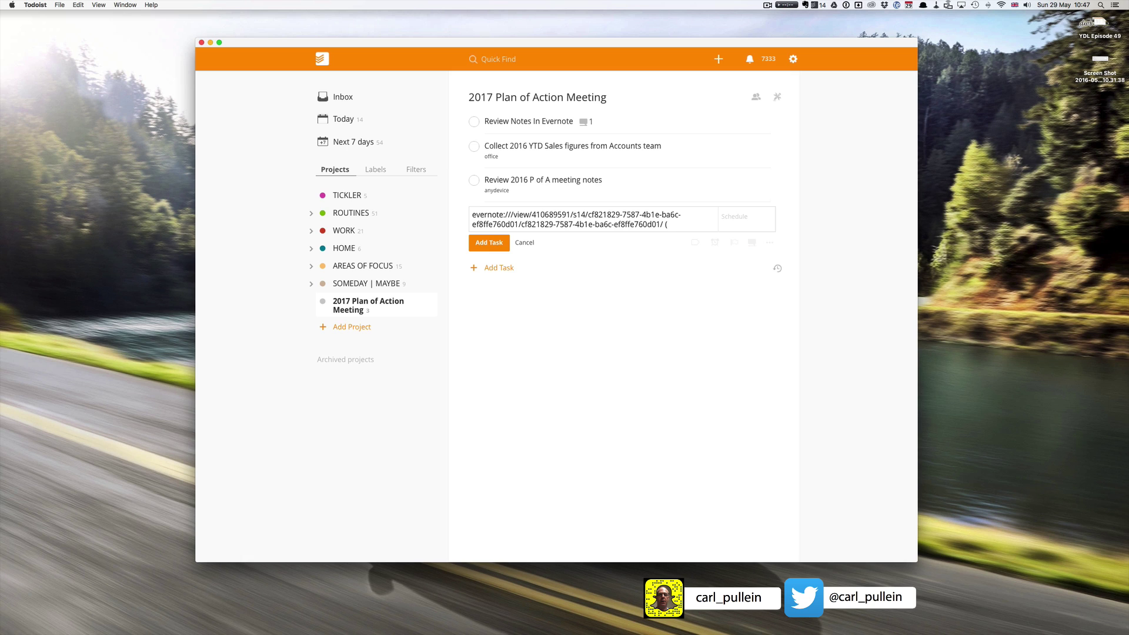
{"action": "type", "text": "(Review Note"}
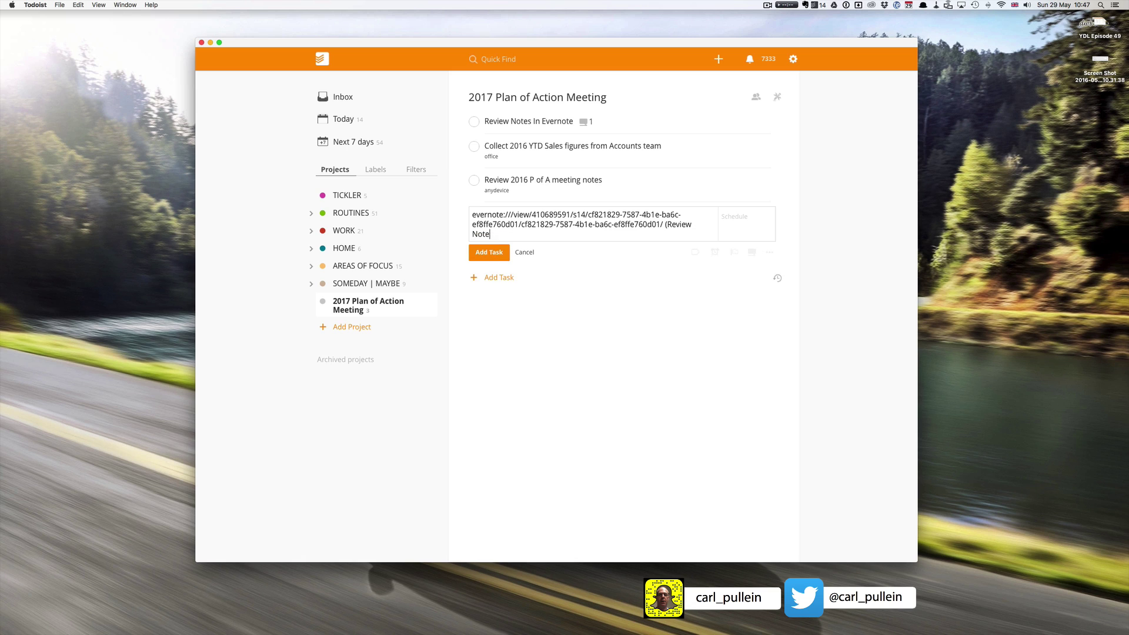
{"action": "type", "text": "s in Evernote)"}
{"action": "left_click", "coordinate": [497, 257]}
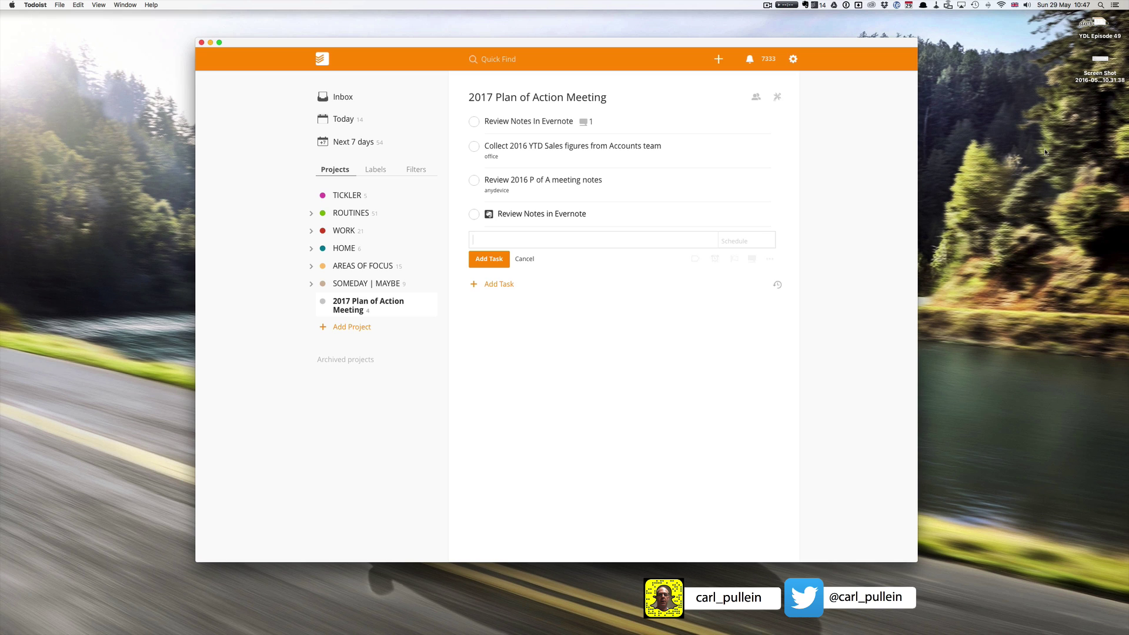
{"action": "double_click", "coordinate": [1100, 59]}
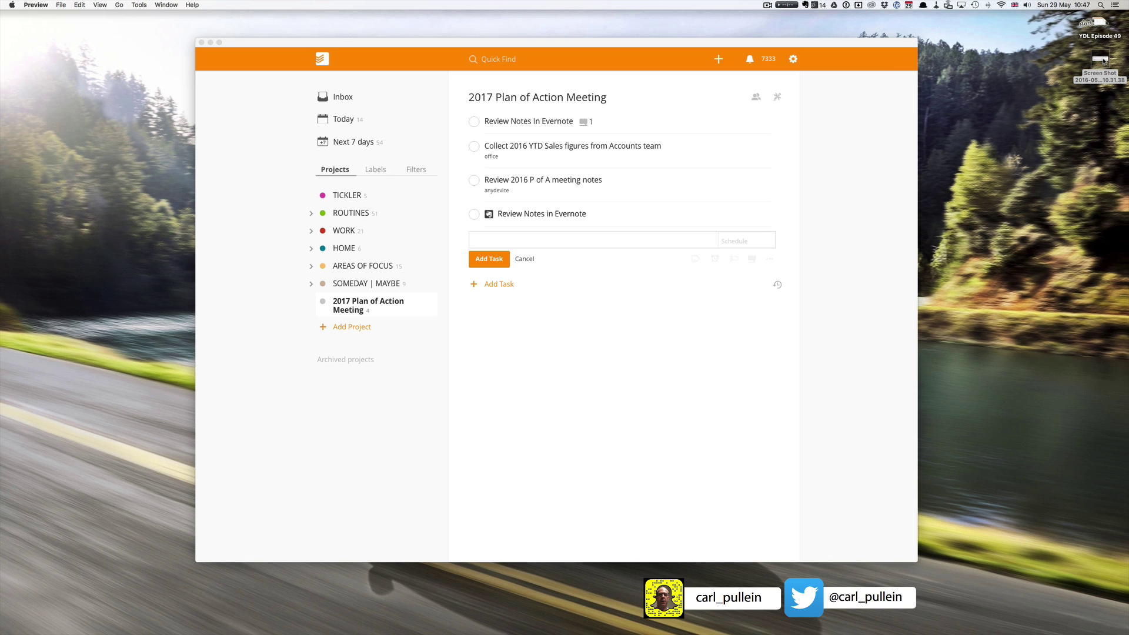
{"action": "left_click_drag", "start_coordinate": [214, 24], "coordinate": [632, 327]}
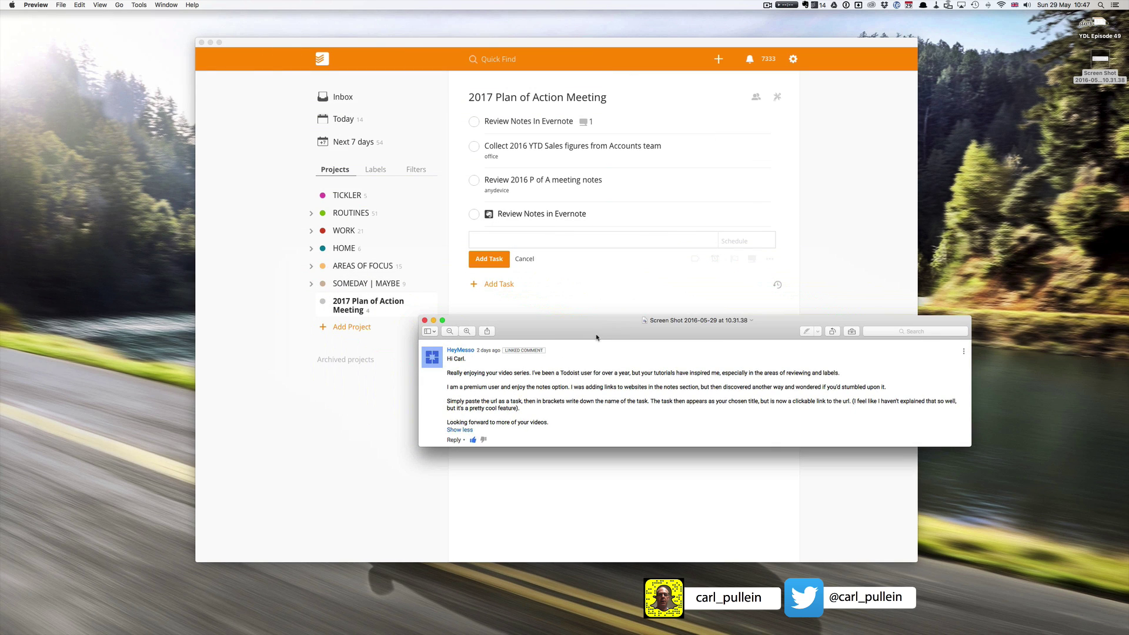
{"action": "left_click_drag", "start_coordinate": [597, 337], "coordinate": [528, 319]}
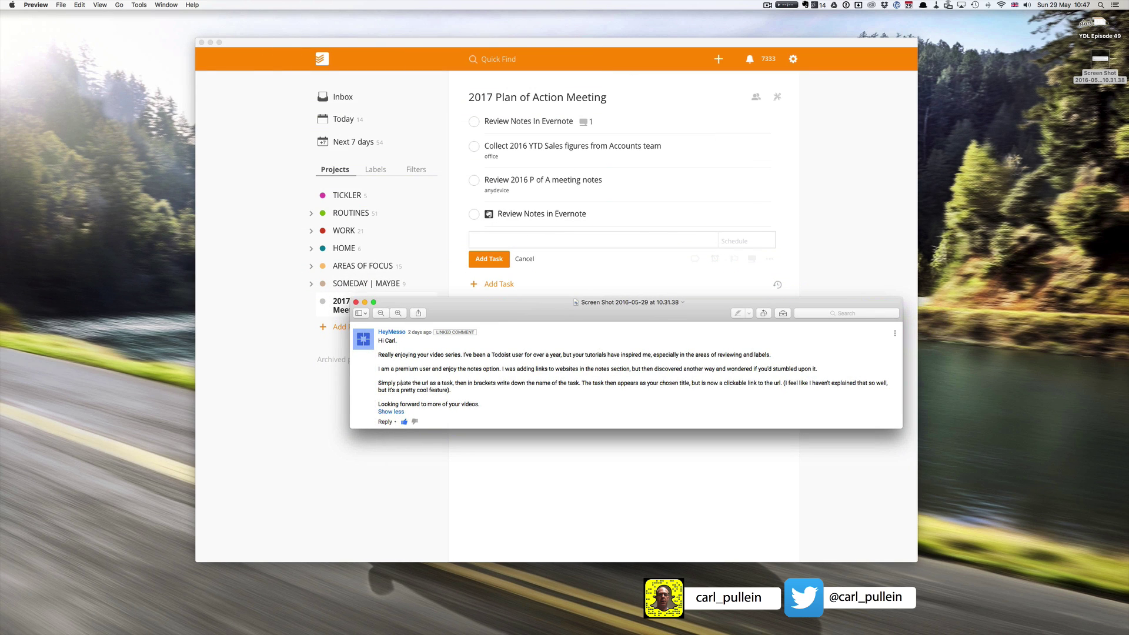
{"action": "scroll", "coordinate": [401, 383], "scroll_direction": "up", "scroll_amount": 5}
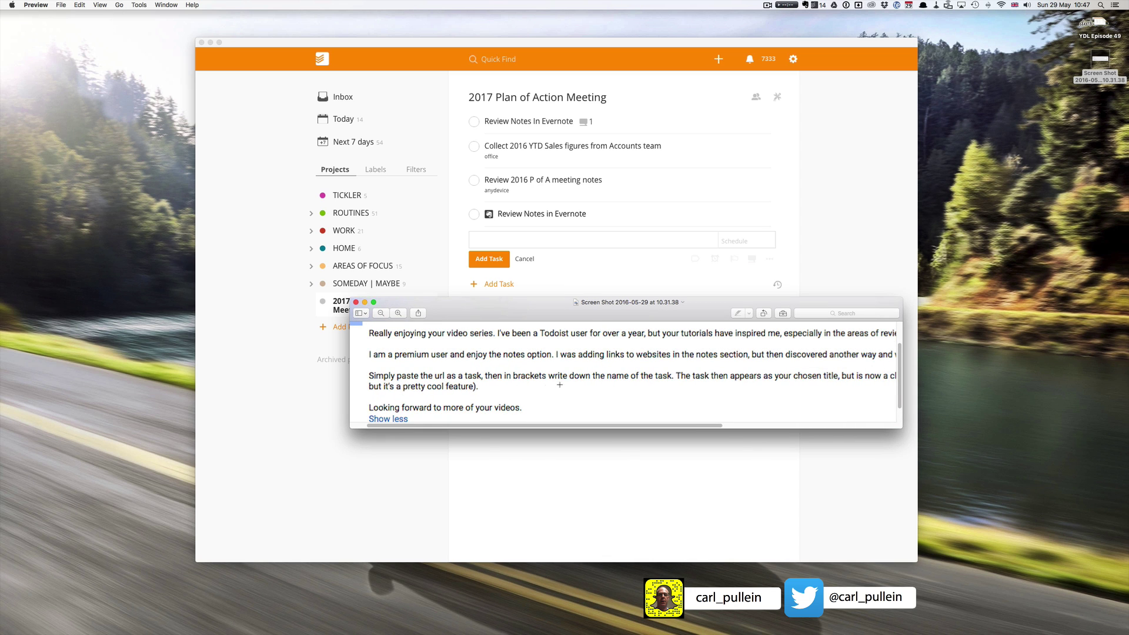
{"action": "scroll", "coordinate": [577, 385], "scroll_direction": "right", "scroll_amount": 5}
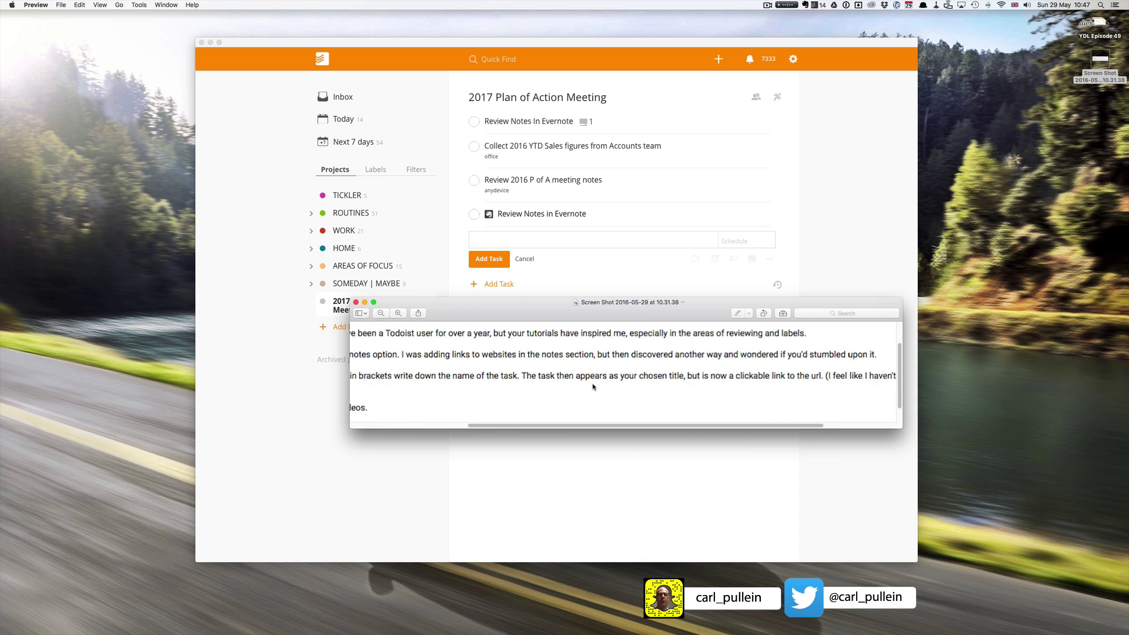
{"action": "scroll", "coordinate": [594, 387], "scroll_direction": "right", "scroll_amount": 5}
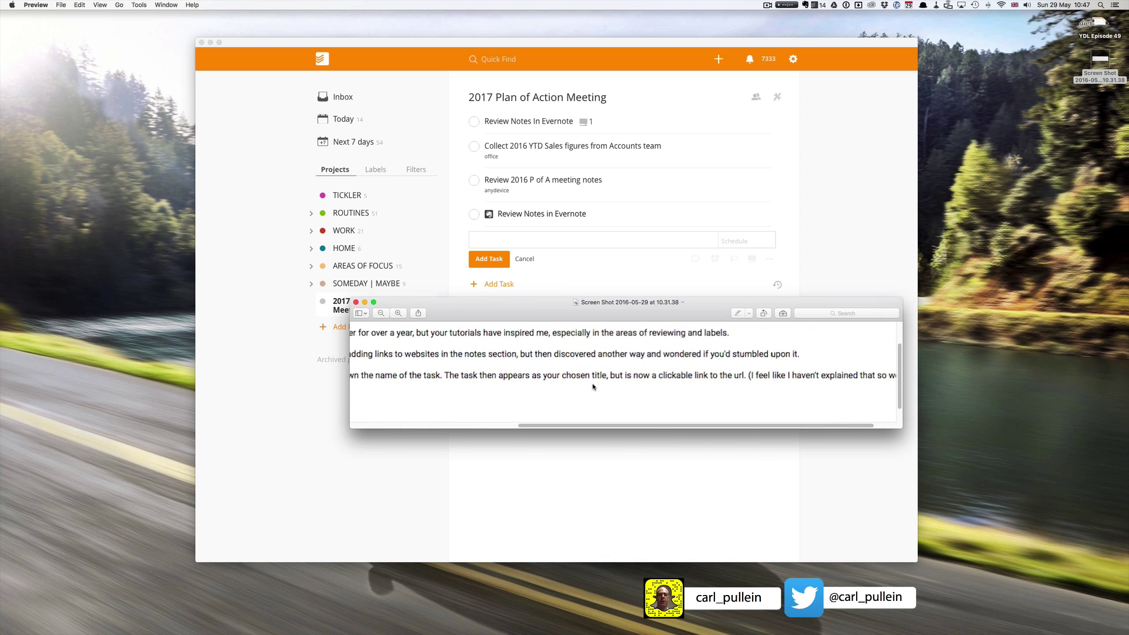
{"action": "scroll", "coordinate": [593, 387], "scroll_direction": "right", "scroll_amount": 3}
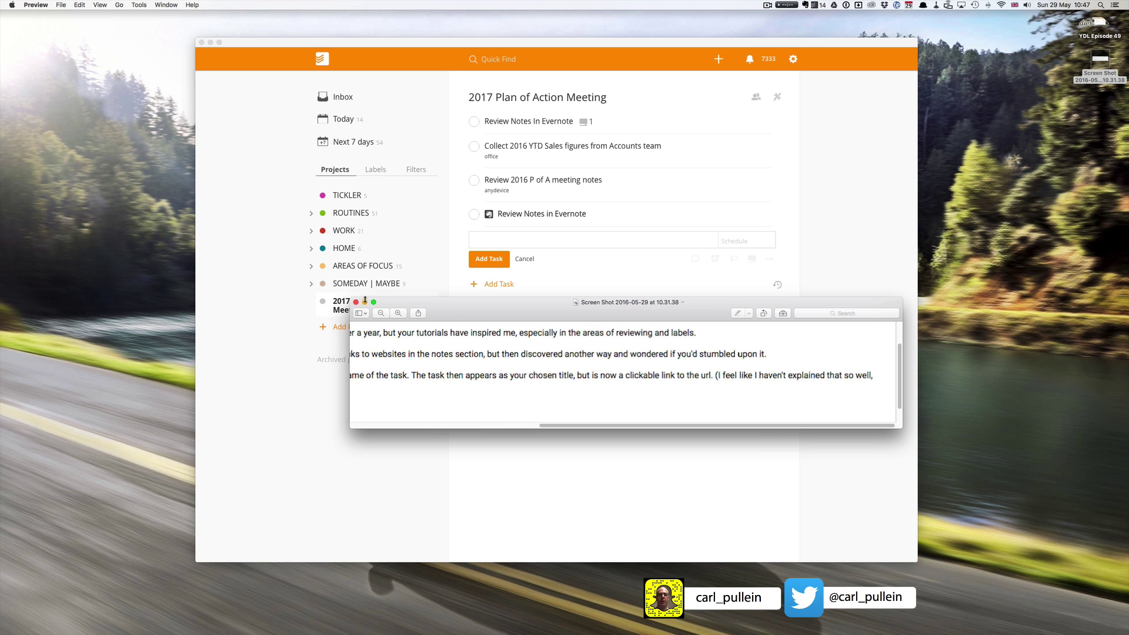
{"action": "scroll", "coordinate": [438, 343], "scroll_direction": "left", "scroll_amount": 10}
{"action": "scroll", "coordinate": [438, 343], "scroll_direction": "up", "scroll_amount": 2}
{"action": "scroll", "coordinate": [439, 344], "scroll_direction": "up", "scroll_amount": 1}
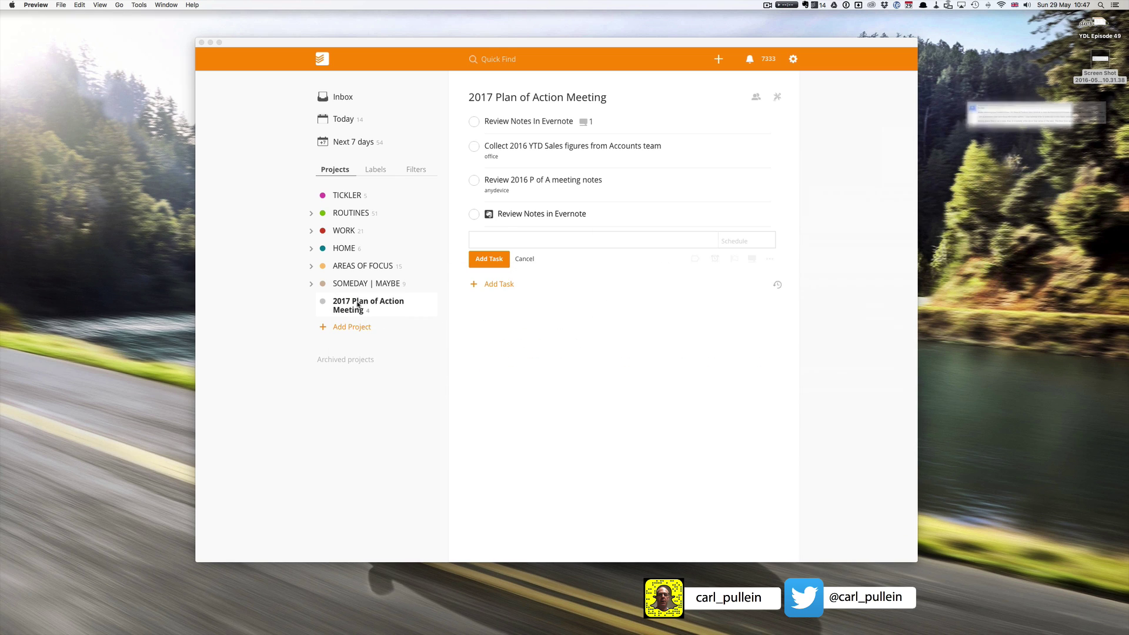
Check off the old Review Notes In Evernote task and drag the linked task to first place.
{"action": "left_click", "coordinate": [356, 302]}
{"action": "left_click", "coordinate": [532, 122]}
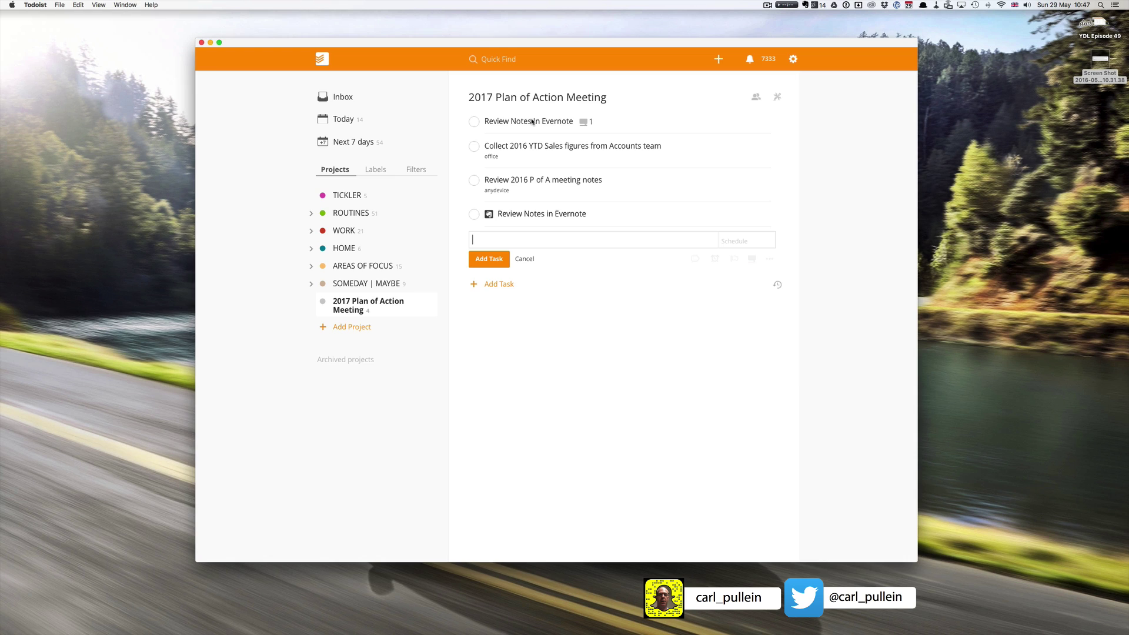
{"action": "left_click", "coordinate": [474, 122]}
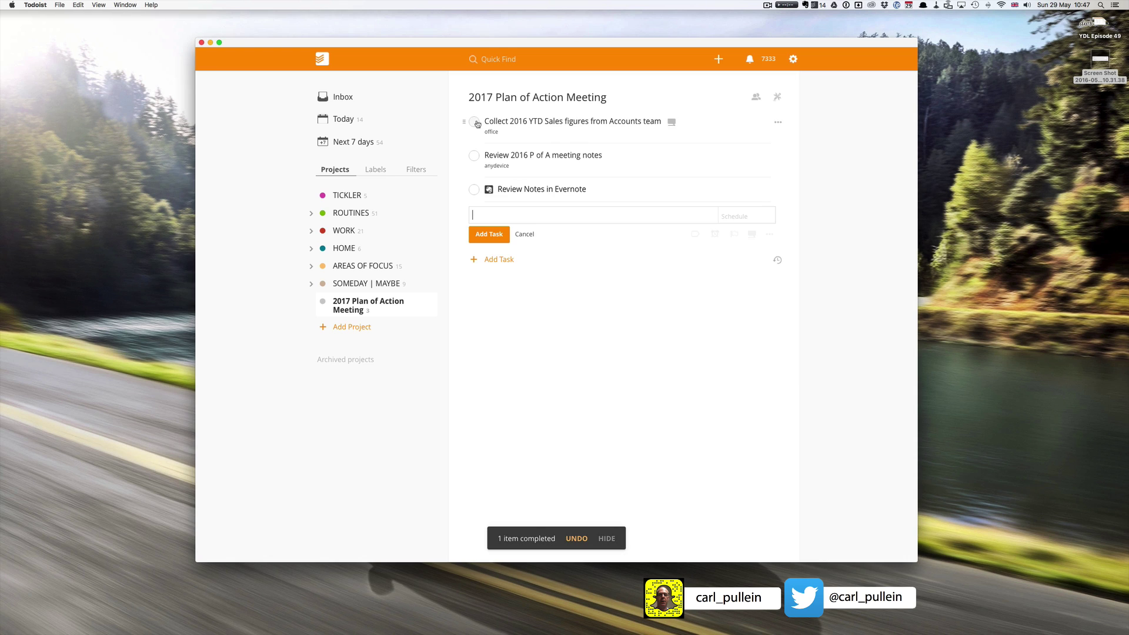
{"action": "left_click_drag", "start_coordinate": [464, 189], "coordinate": [465, 122]}
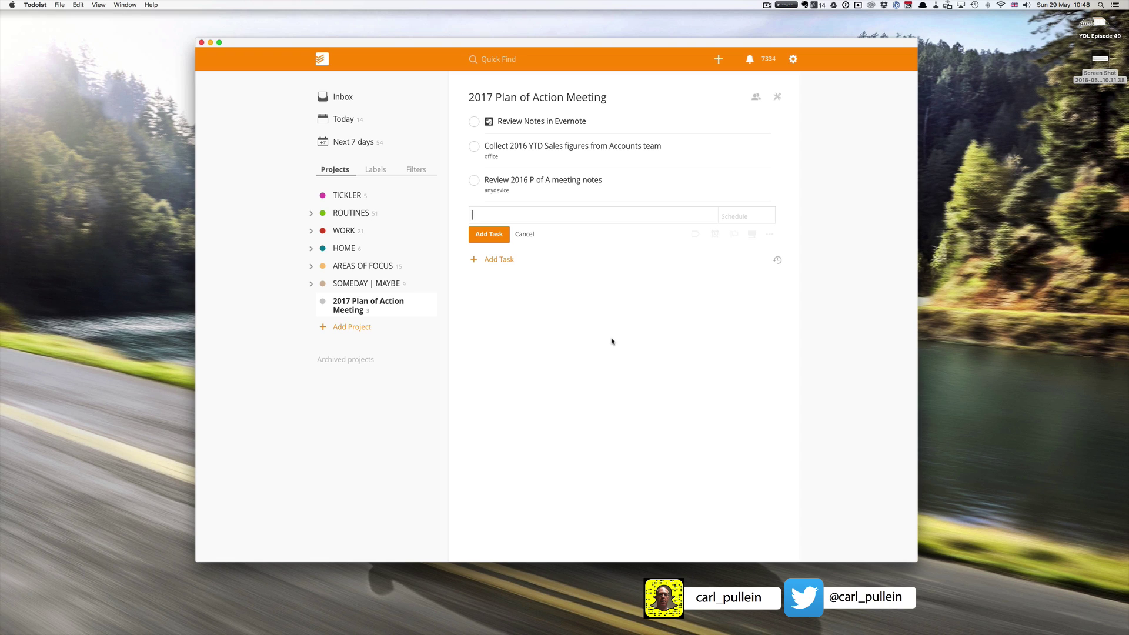
Open the agenda note from the linked task, then cancel the empty new task in Todoist.
{"action": "left_click", "coordinate": [551, 125]}
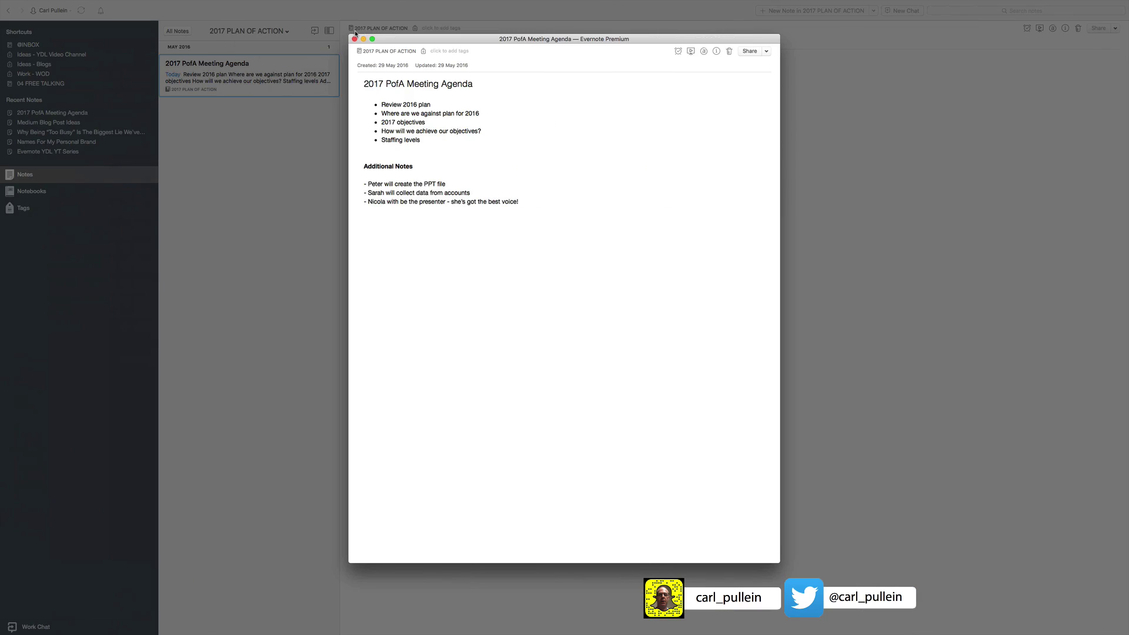
{"action": "left_click", "coordinate": [355, 39]}
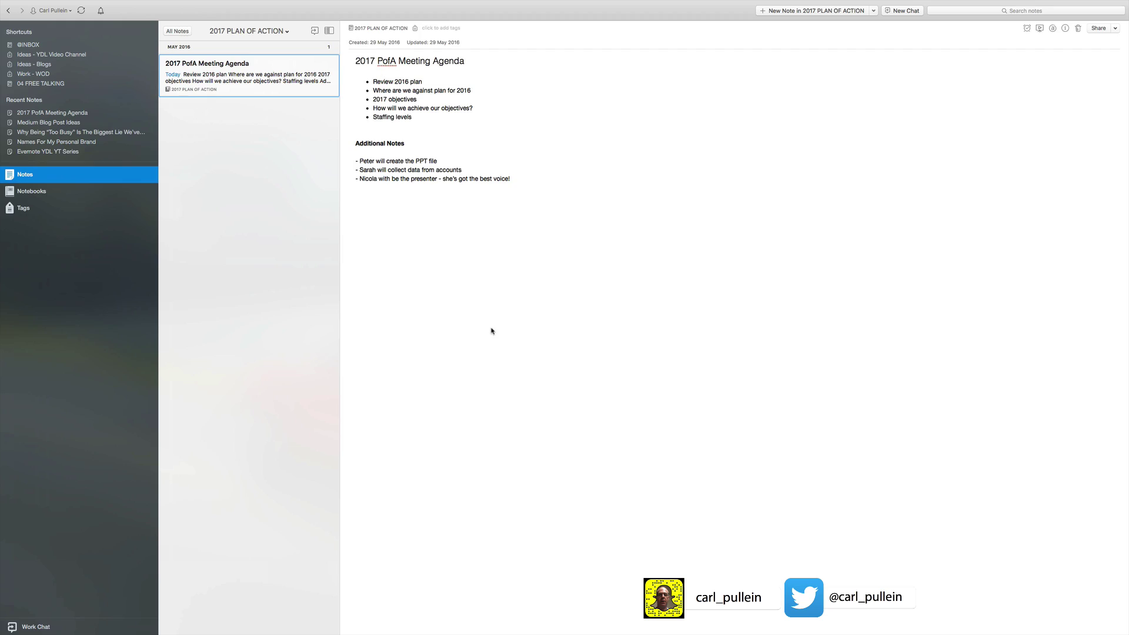
{"action": "key", "text": "ctrl+Left"}
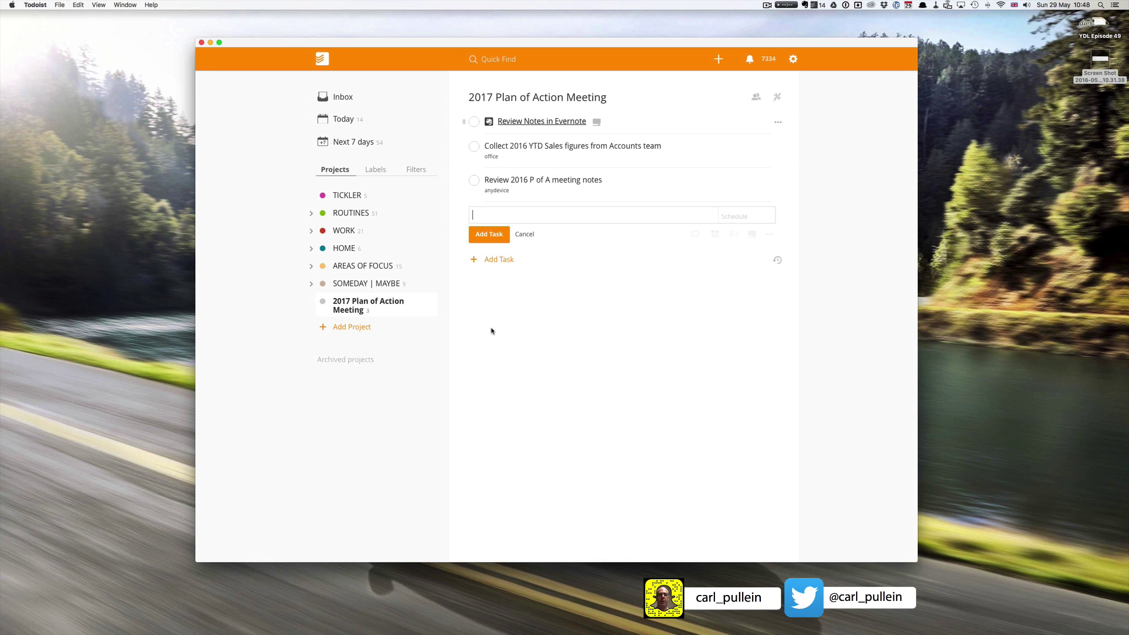
{"action": "left_click", "coordinate": [525, 235]}
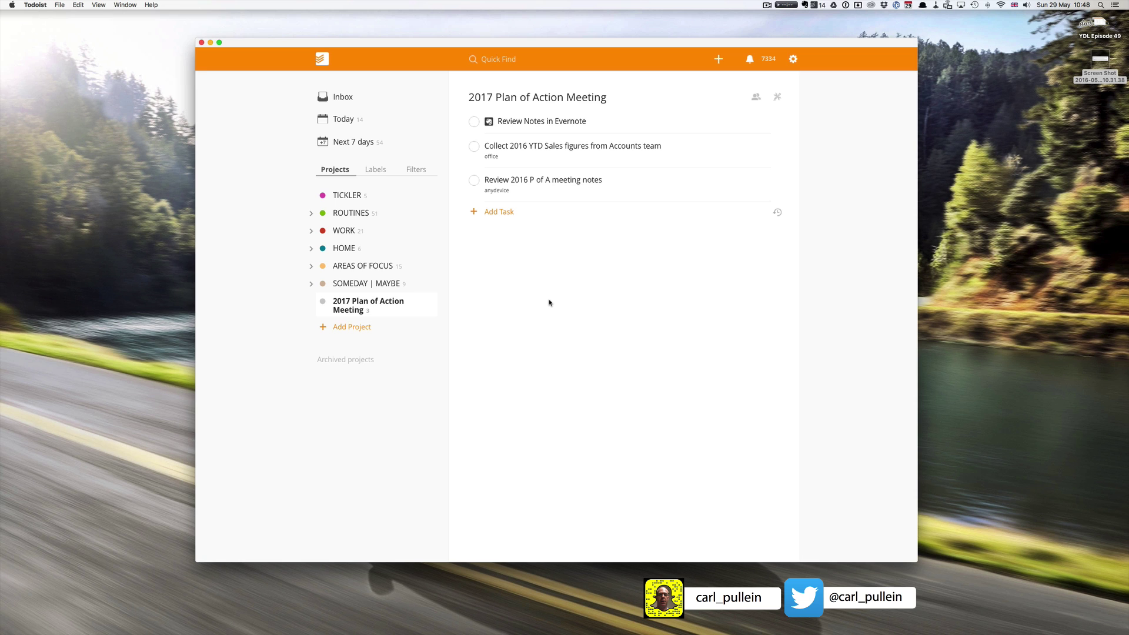
{"action": "key", "text": "ctrl+Right"}
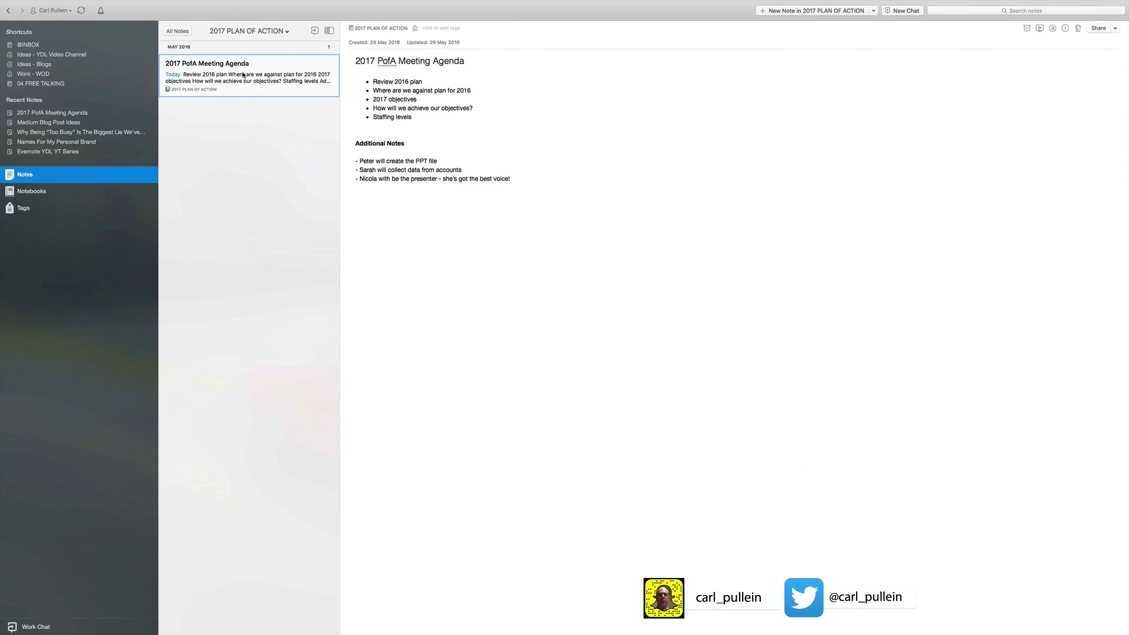
Copy the agenda note's classic note link from its note-list context menu with Option held.
{"action": "right_click", "coordinate": [243, 75]}
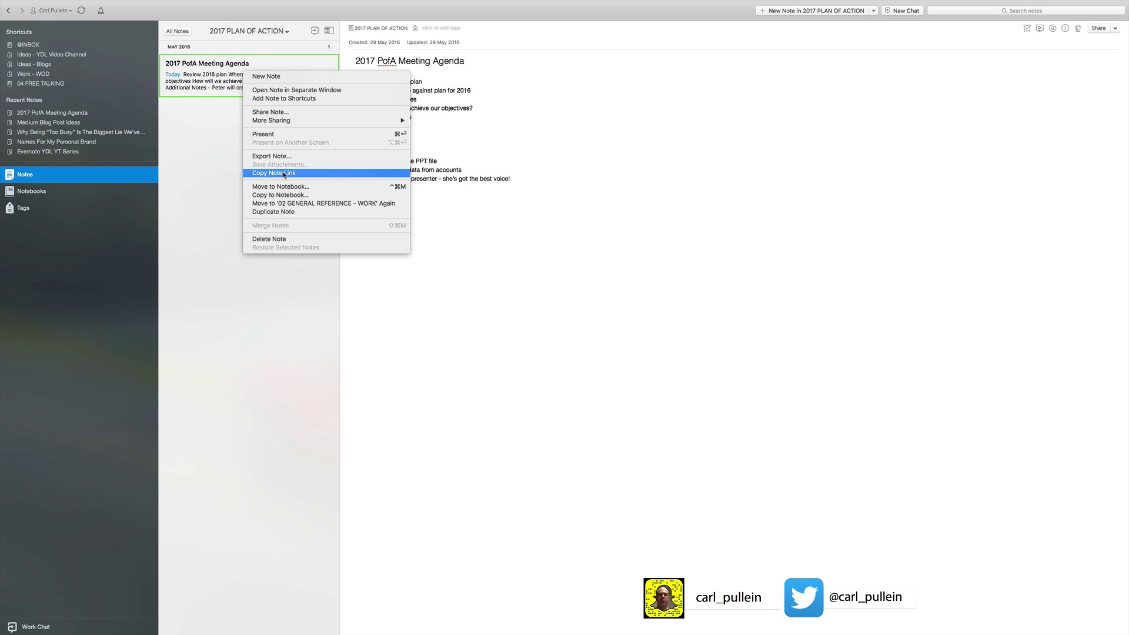
{"action": "key", "text": "alt"}
{"action": "left_click", "coordinate": [285, 173]}
{"action": "key", "text": "super+Tab"}
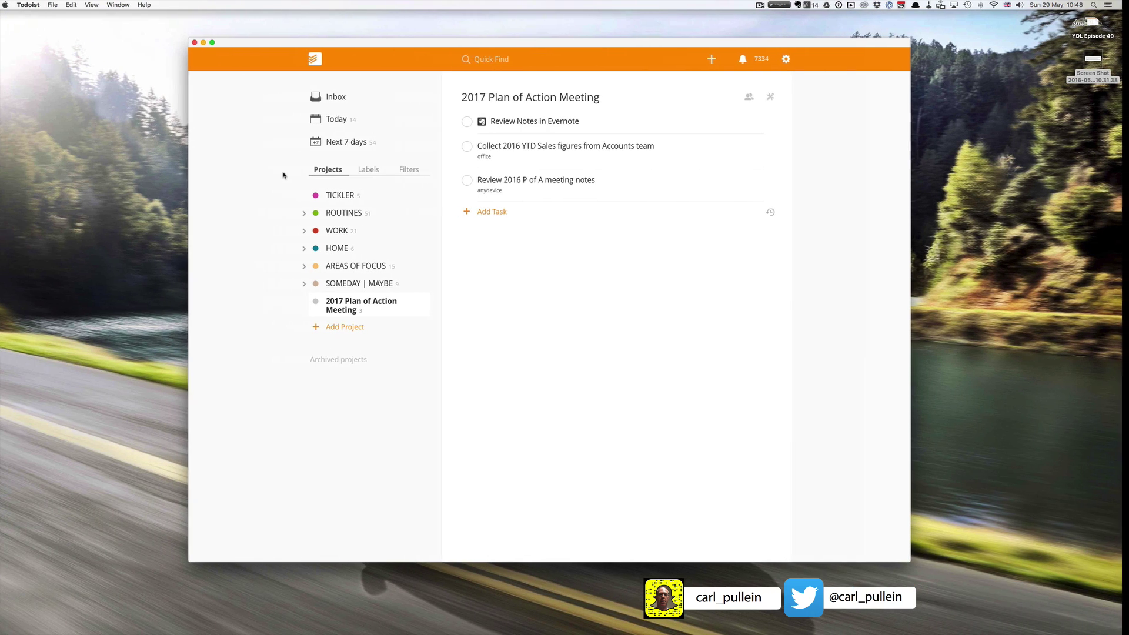
{"action": "left_click", "coordinate": [486, 212]}
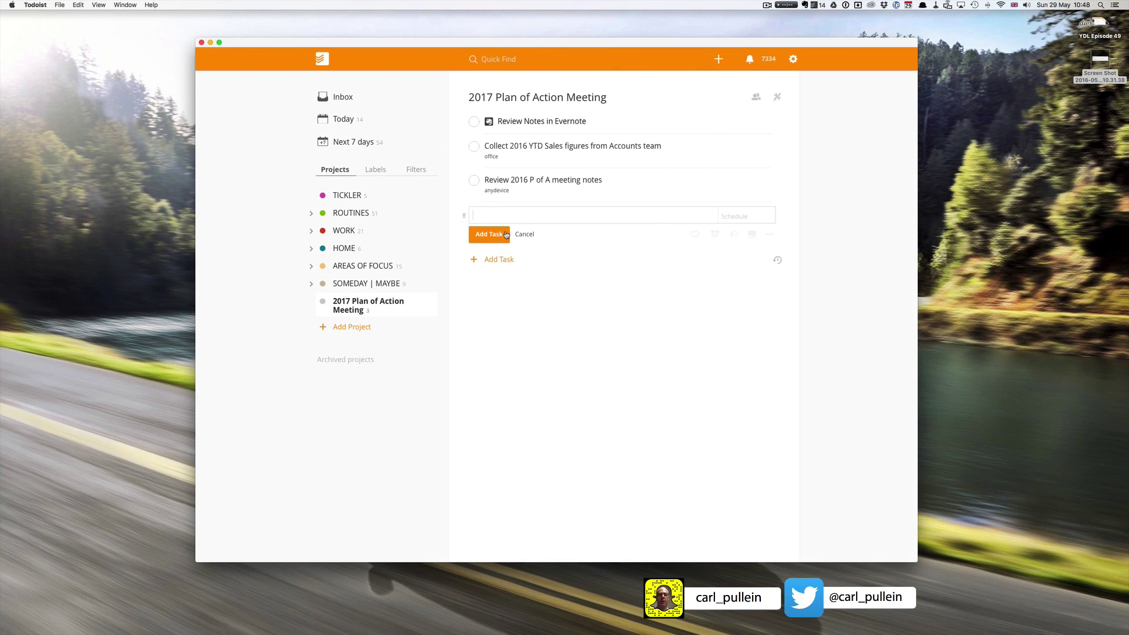
{"action": "key", "text": "super+v"}
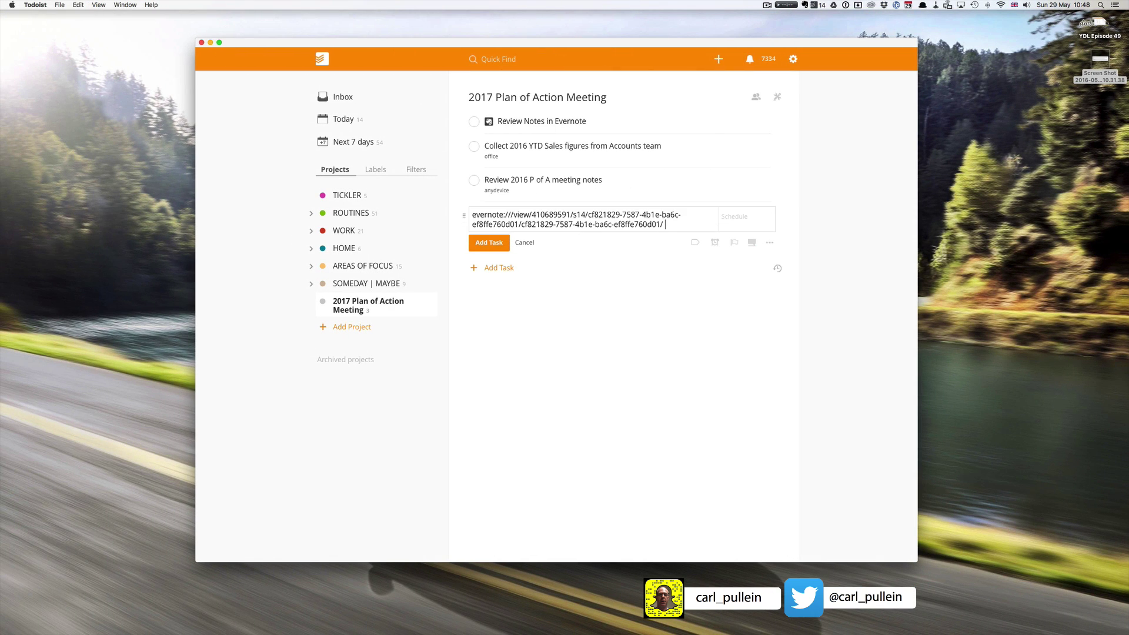
{"action": "type", "text": "(Review this note"}
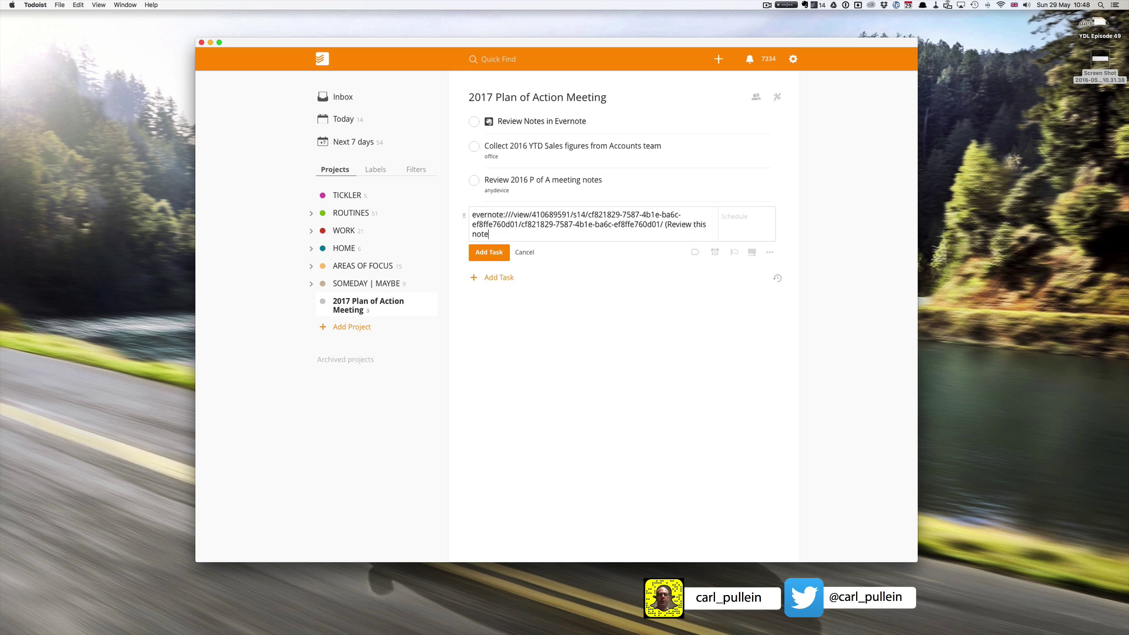
{"action": "type", "text": ")"}
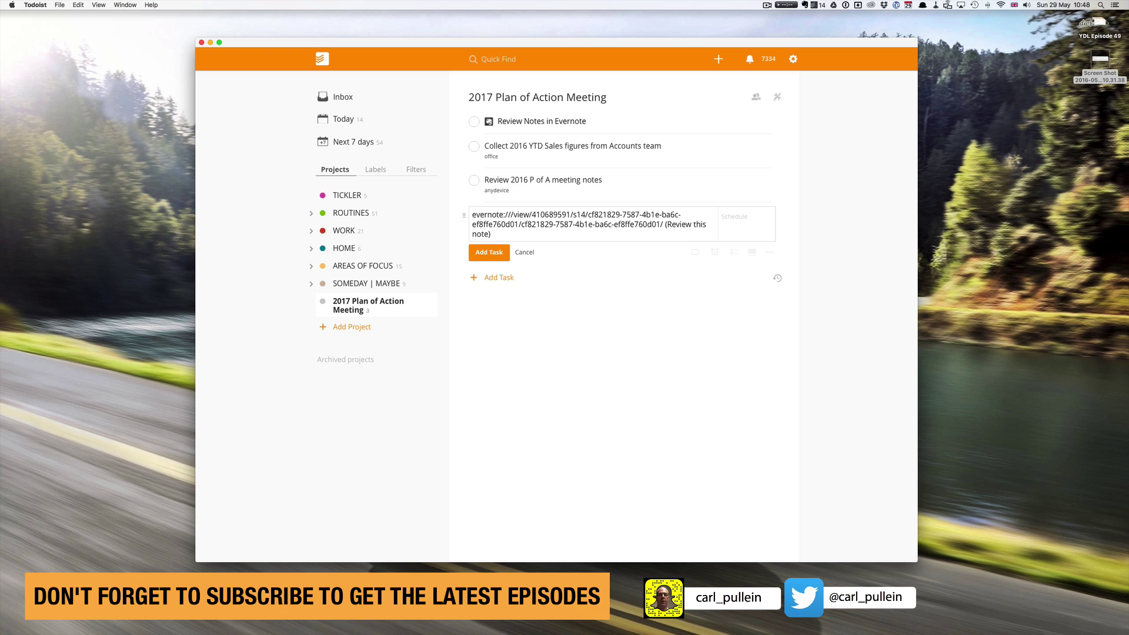
{"action": "type", "text": " @ipadf"}
{"action": "key", "text": "BackSpace"}
{"action": "key", "text": "BackSpace"}
{"action": "key", "text": "BackSpace"}
{"action": "key", "text": "BackSpace"}
{"action": "key", "text": "BackSpace"}
{"action": "key", "text": "BackSpace"}
{"action": "key", "text": "BackSpace"}
{"action": "key", "text": "BackSpace"}
{"action": "type", "text": "@ipad"}
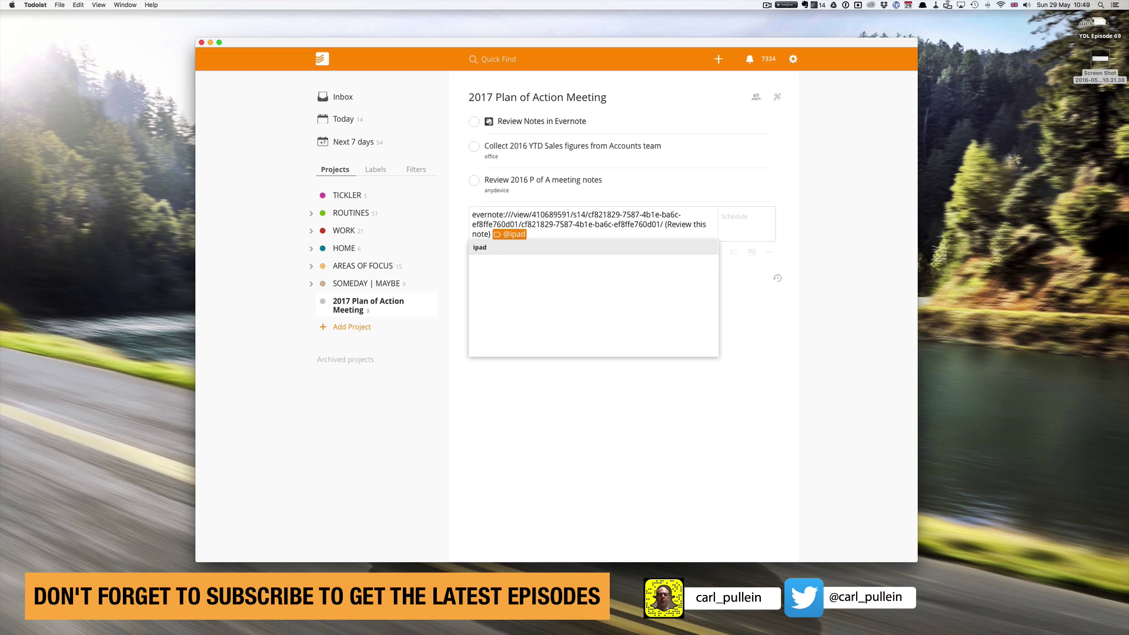
{"action": "left_click", "coordinate": [482, 253]}
{"action": "left_click", "coordinate": [497, 253]}
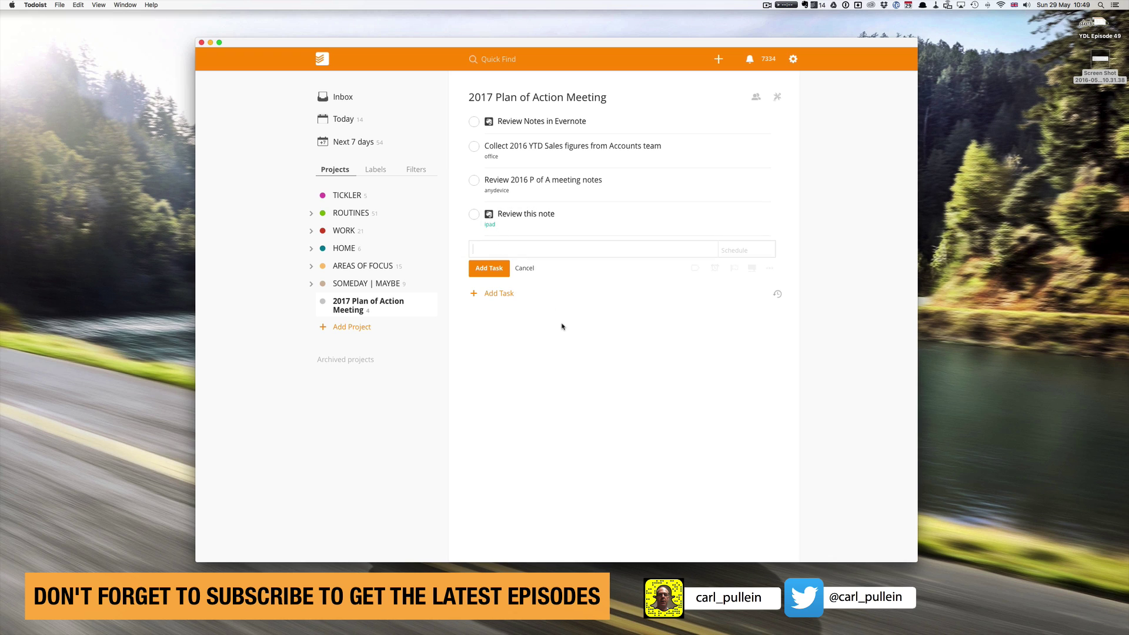
Mark the Review this note task complete and discard the empty new task.
{"action": "left_click", "coordinate": [474, 214]}
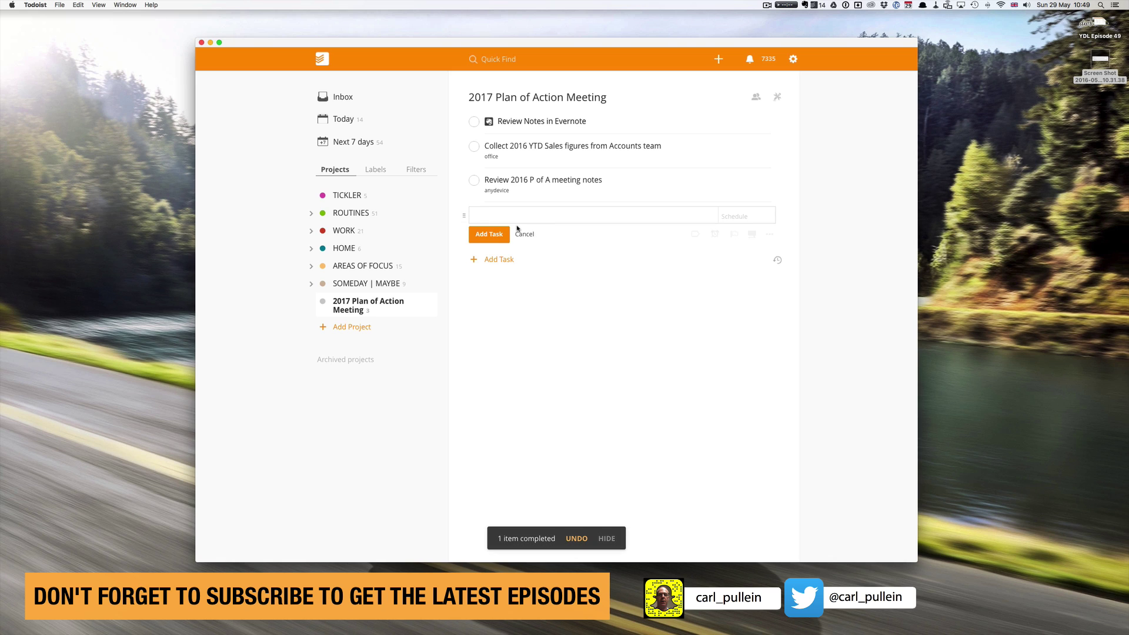
{"action": "left_click", "coordinate": [518, 234]}
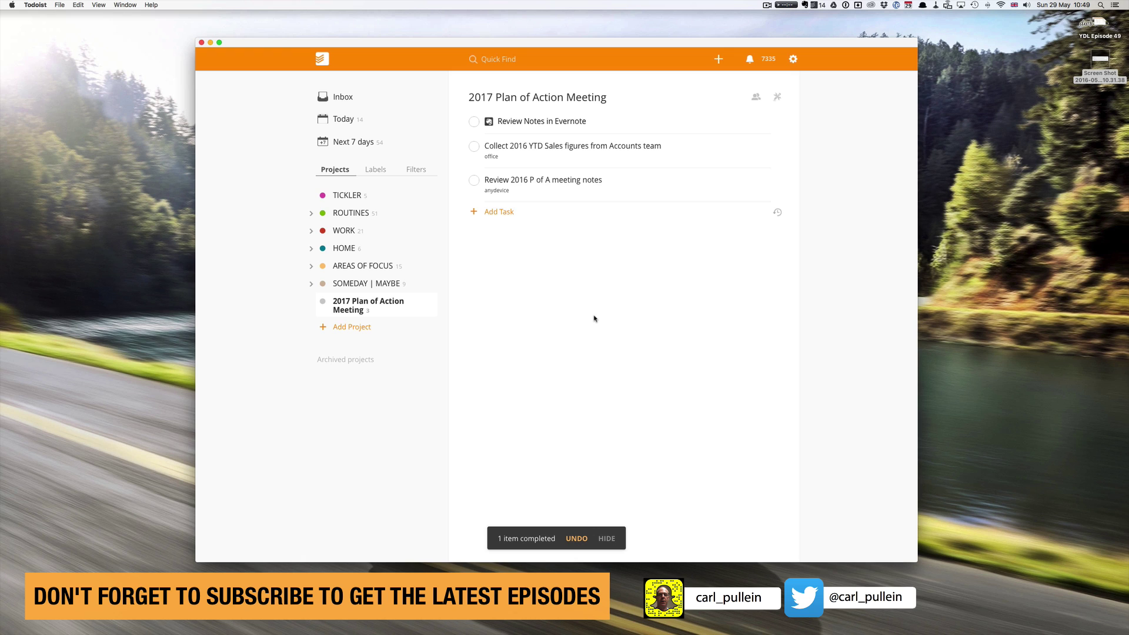